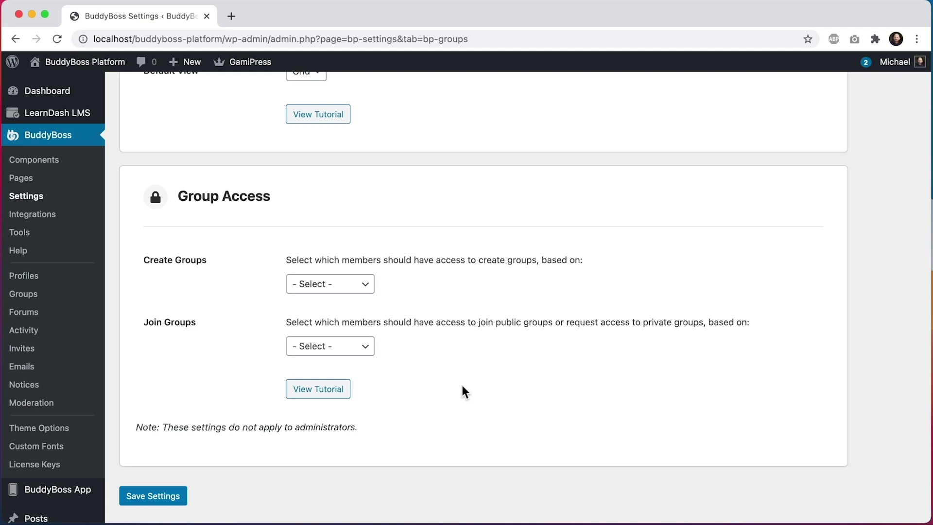
- Show the Create Groups access criteria in the Group Access section
{"action": "left_click", "coordinate": [367, 291]}
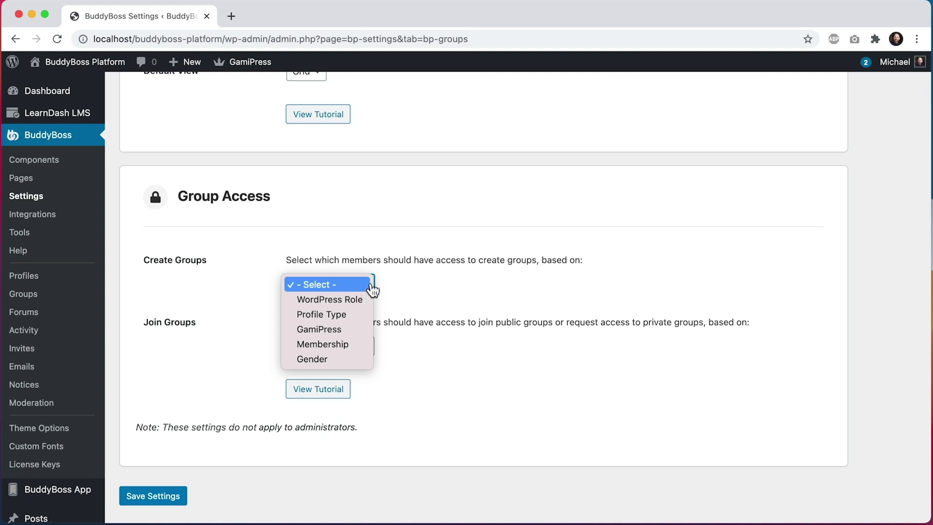
- Base Create Groups access on Membership via MemberPress, revealing the Gold, Silver and Bronze levels
{"action": "left_click", "coordinate": [436, 233]}
{"action": "scroll", "coordinate": [435, 233], "scroll_direction": "up", "scroll_amount": 15}
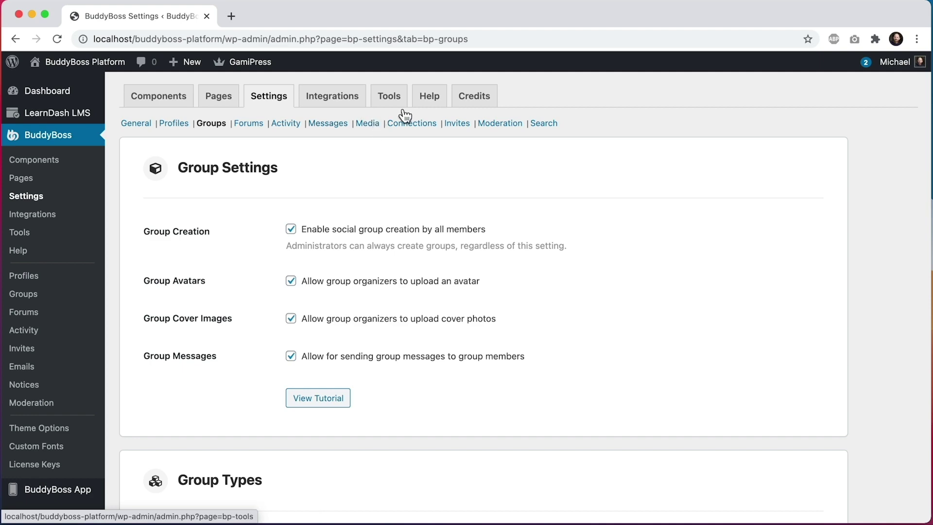
{"action": "scroll", "coordinate": [418, 128], "scroll_direction": "down", "scroll_amount": 15}
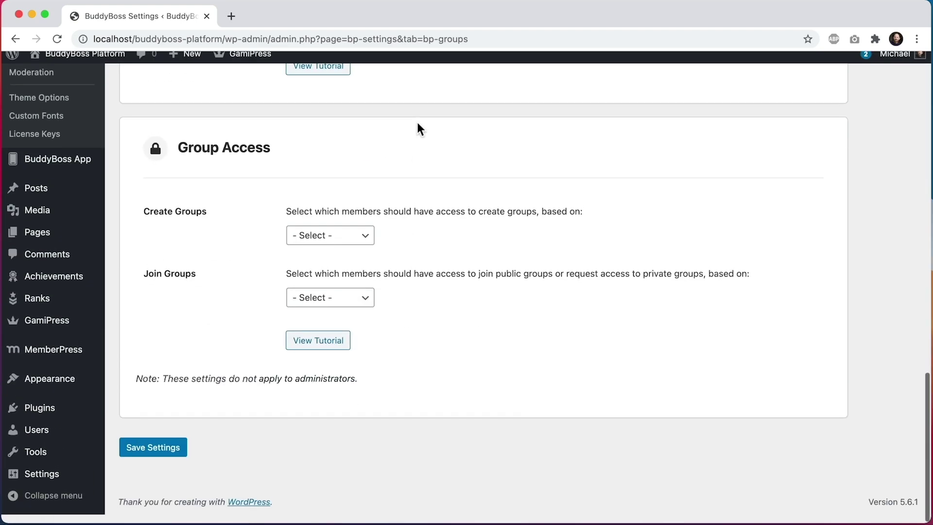
{"action": "left_click", "coordinate": [344, 243]}
{"action": "left_click", "coordinate": [322, 304]}
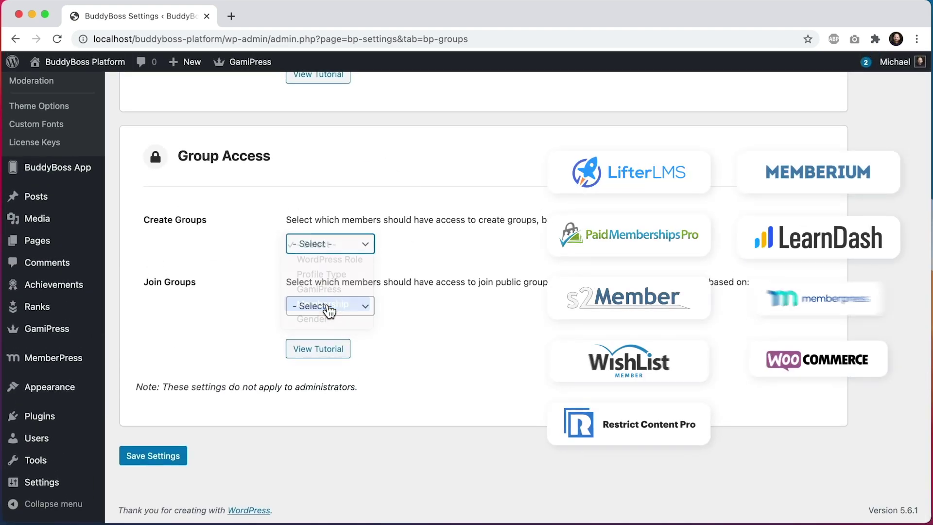
{"action": "left_click", "coordinate": [408, 249]}
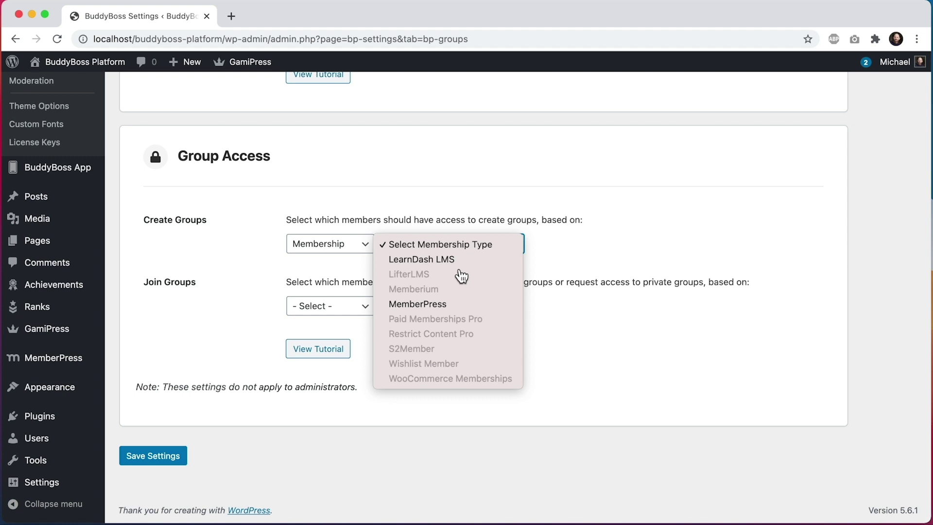
{"action": "left_click", "coordinate": [443, 304]}
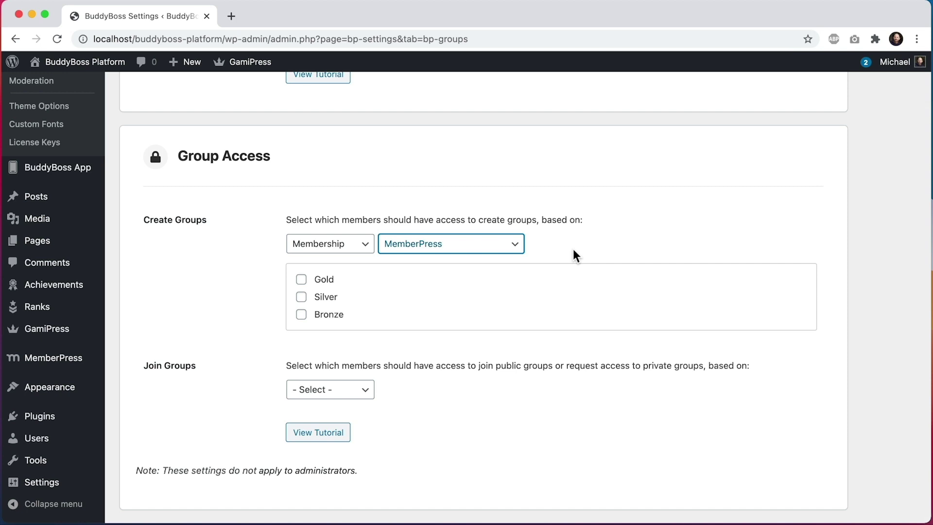
- Keep Create Groups on Membership and display the Join Groups criteria options
{"action": "left_click", "coordinate": [344, 244]}
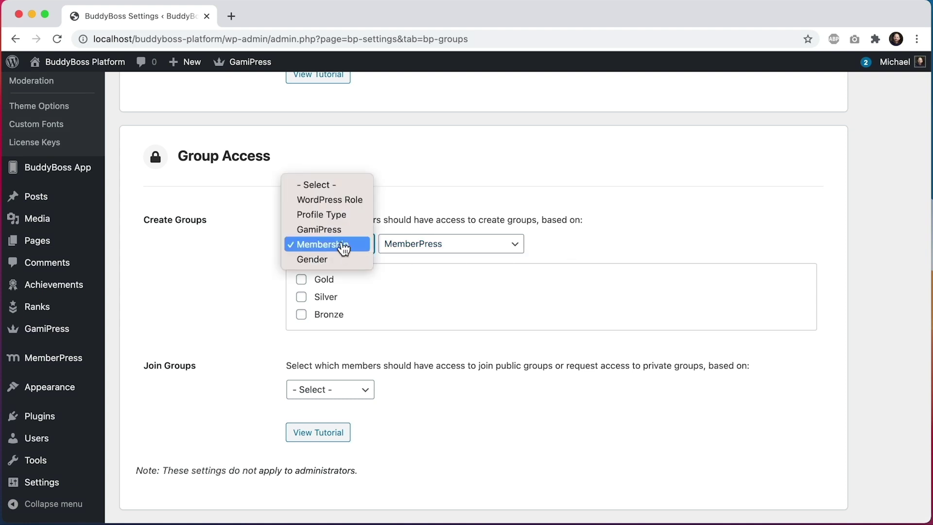
{"action": "left_click", "coordinate": [441, 247]}
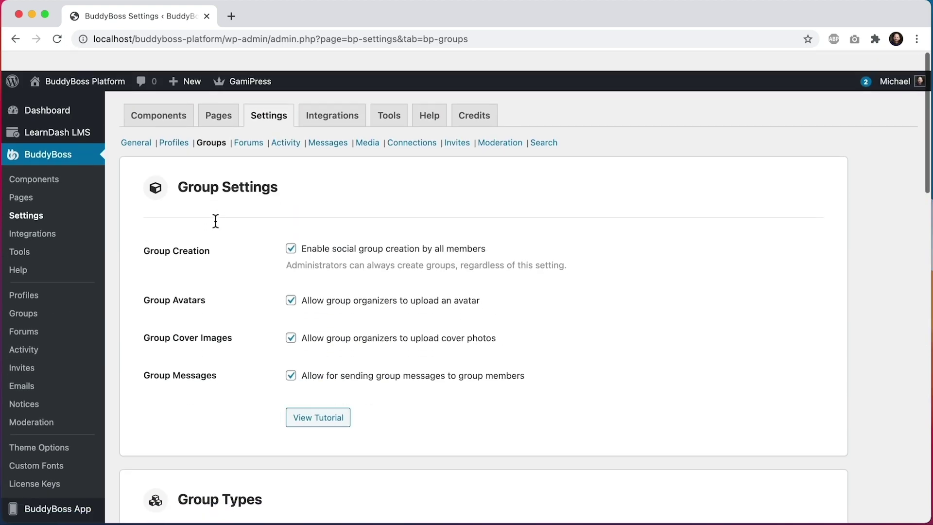
{"action": "scroll", "coordinate": [214, 219], "scroll_direction": "down", "scroll_amount": 1}
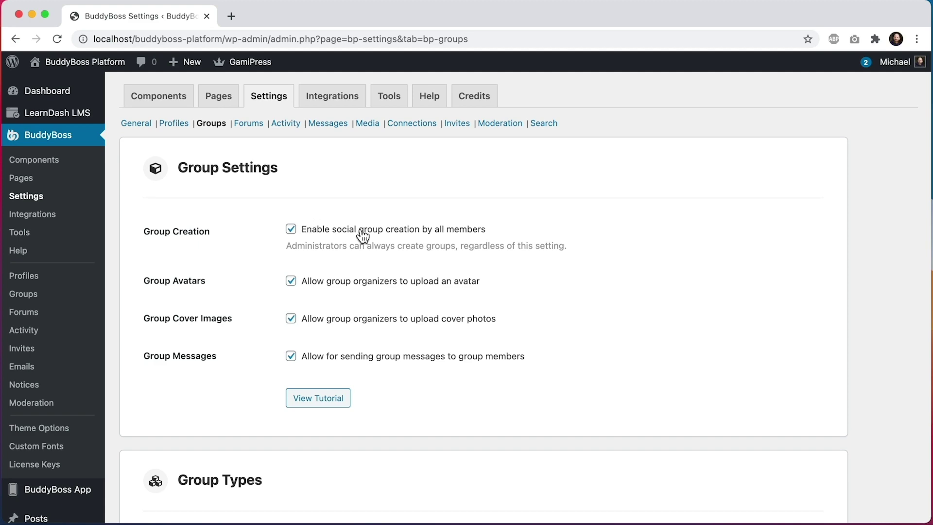
{"action": "scroll", "coordinate": [474, 241], "scroll_direction": "down", "scroll_amount": 15}
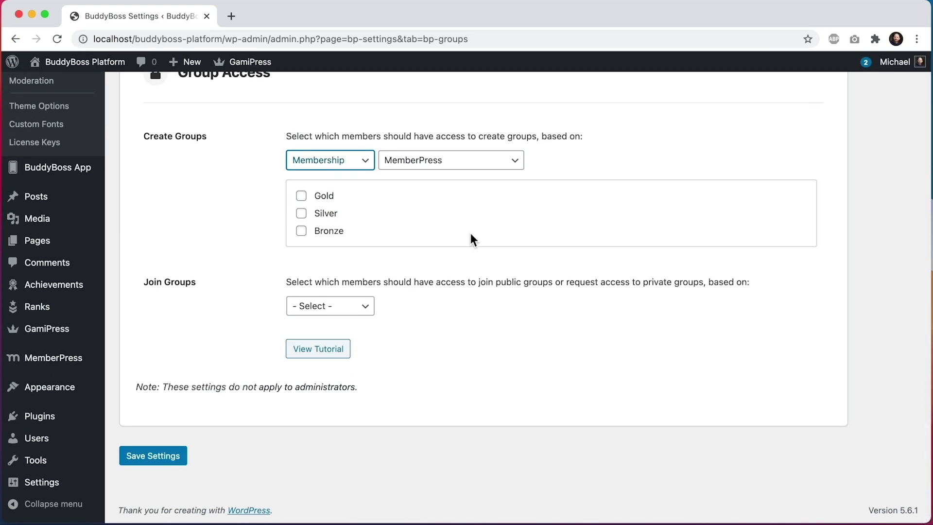
{"action": "left_click", "coordinate": [338, 167]}
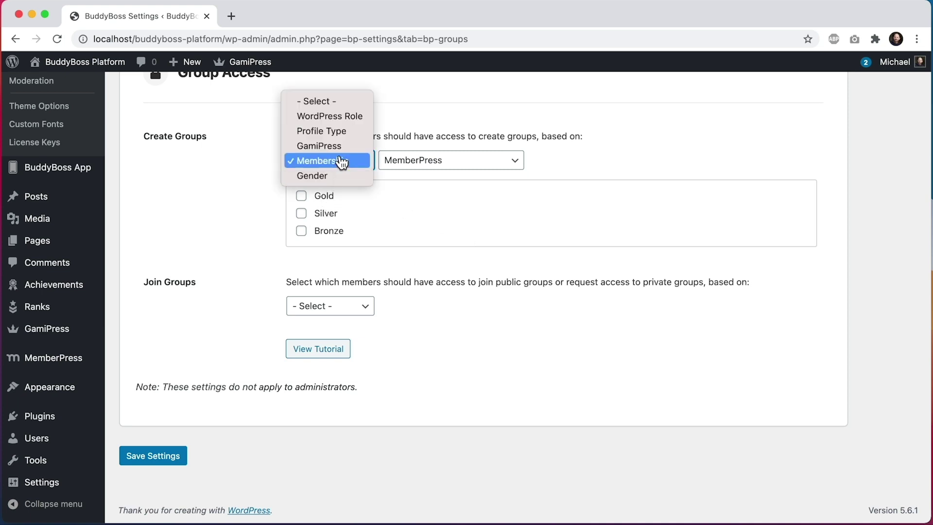
{"action": "left_click", "coordinate": [388, 210]}
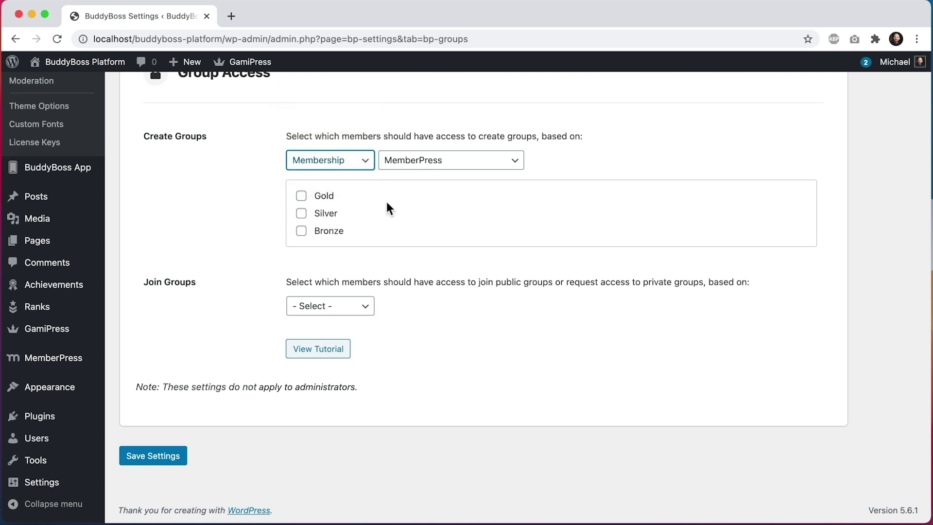
{"action": "left_click", "coordinate": [336, 320]}
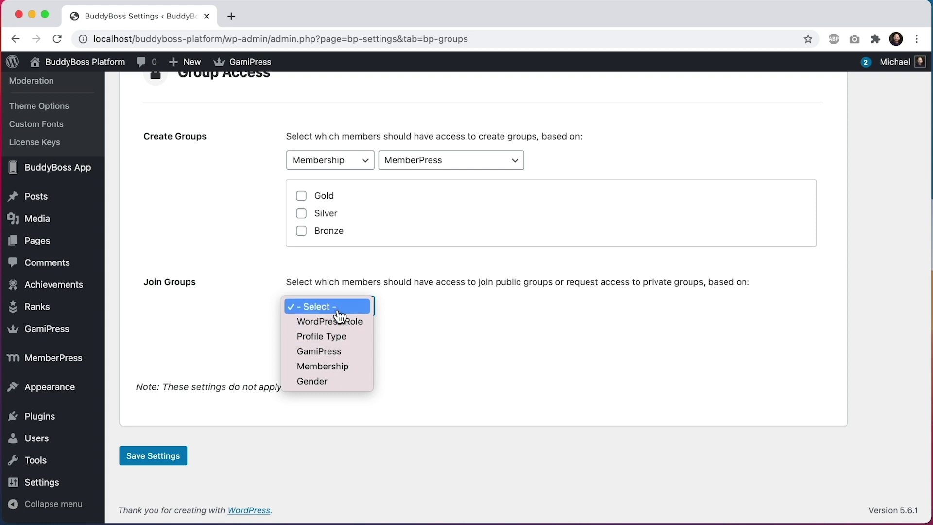
- Try Membership and WordPress Role for Join Groups, then settle on Profile Type (Teacher, Student)
{"action": "left_click", "coordinate": [313, 367]}
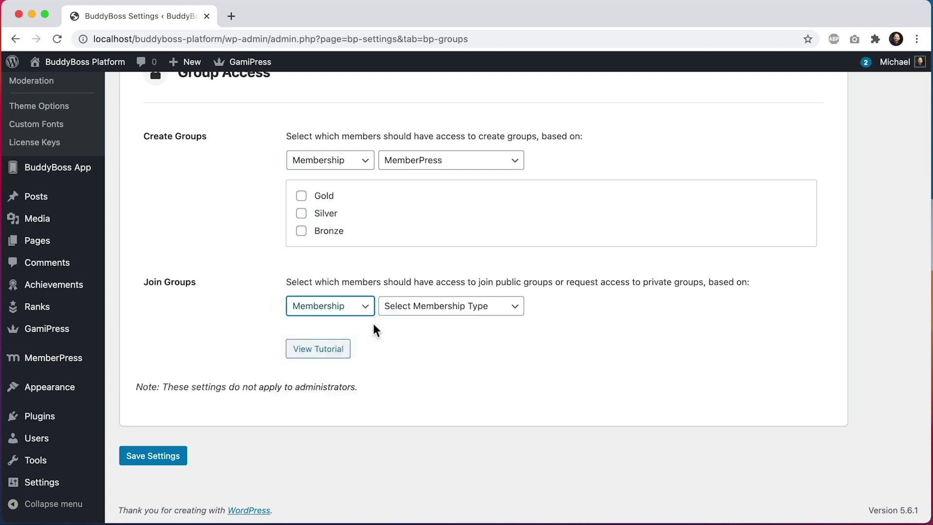
{"action": "left_click", "coordinate": [421, 311]}
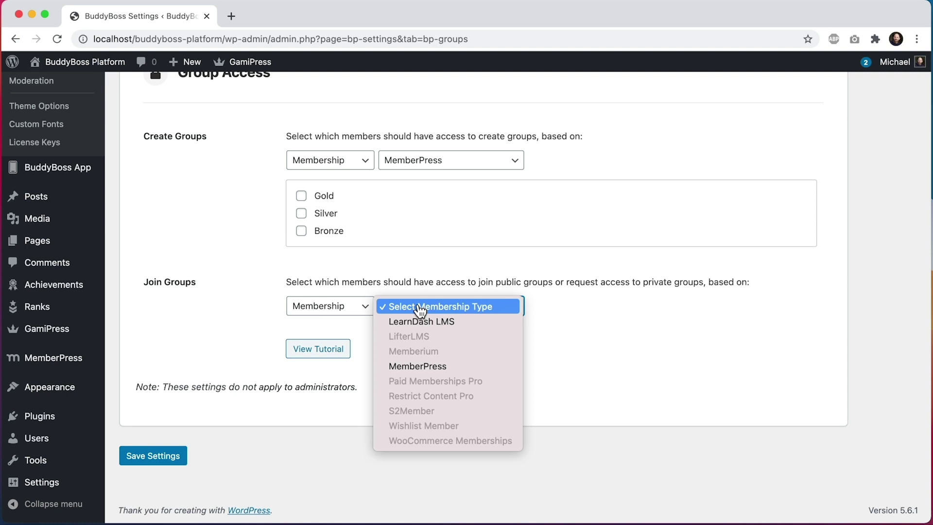
{"action": "left_click", "coordinate": [354, 312]}
{"action": "left_click", "coordinate": [354, 312]}
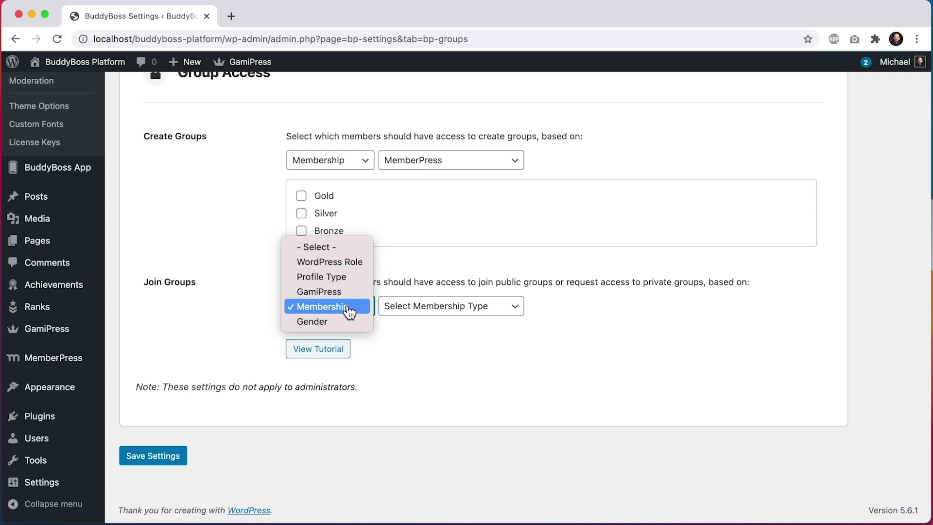
{"action": "left_click", "coordinate": [362, 262]}
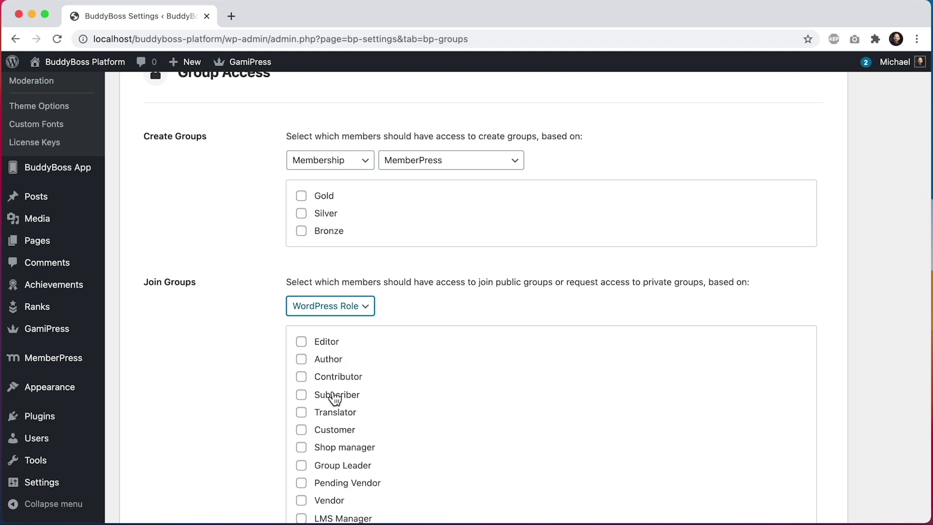
{"action": "left_click", "coordinate": [347, 314]}
{"action": "left_click", "coordinate": [346, 322]}
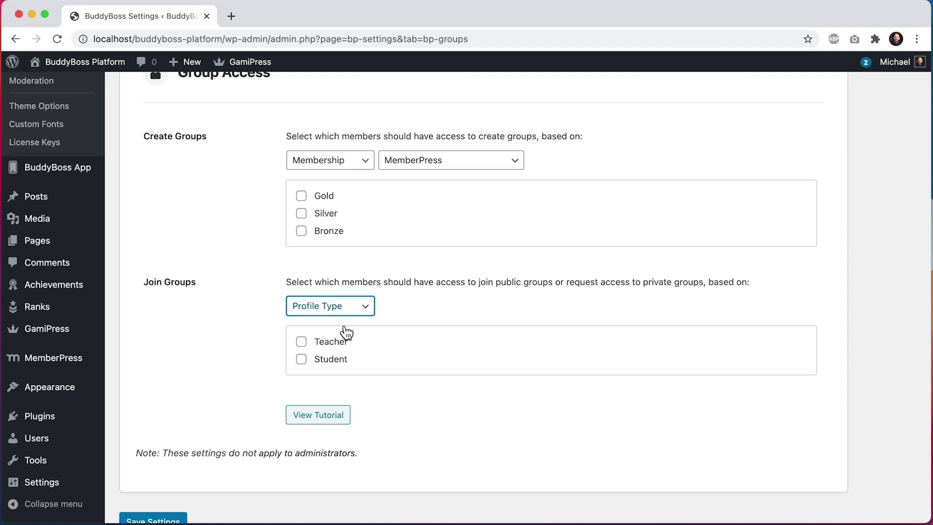
{"action": "left_click", "coordinate": [333, 315]}
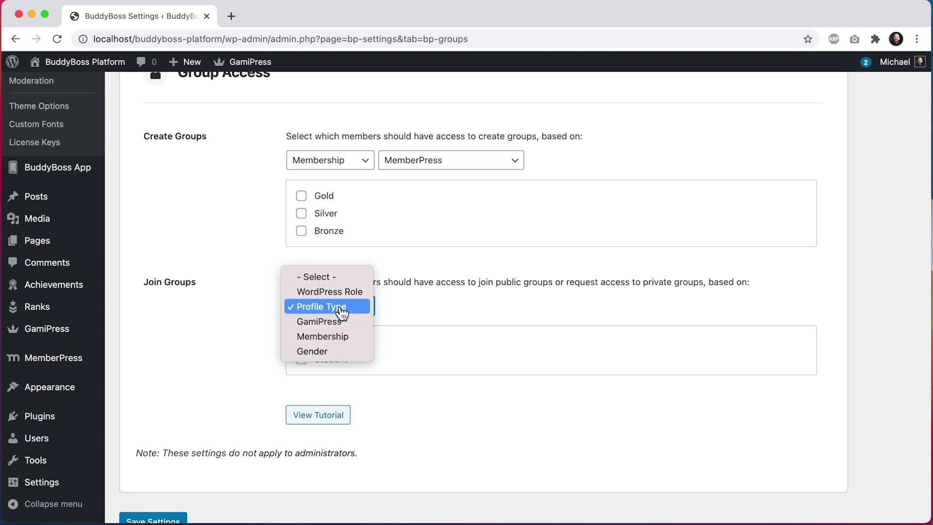
{"action": "left_click", "coordinate": [432, 314]}
{"action": "scroll", "coordinate": [418, 308], "scroll_direction": "up", "scroll_amount": 10}
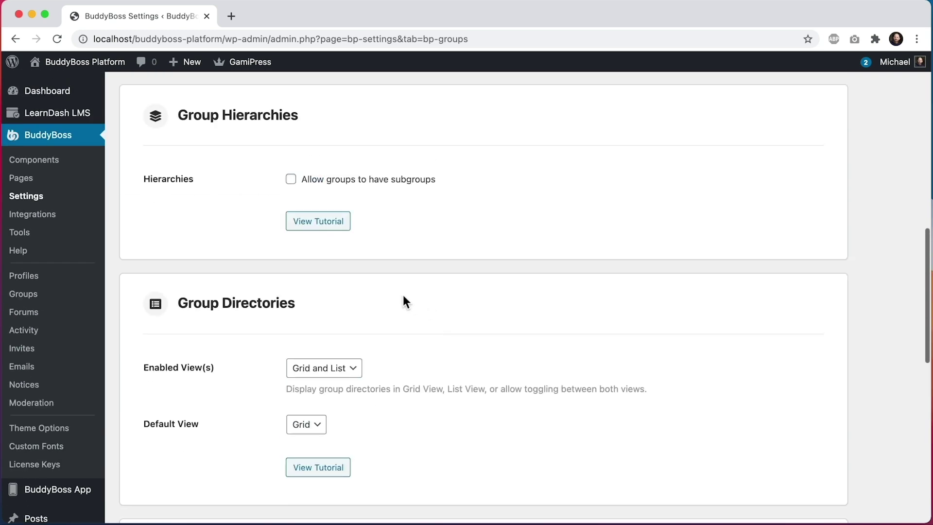
{"action": "left_click", "coordinate": [39, 285], "text": "super"}
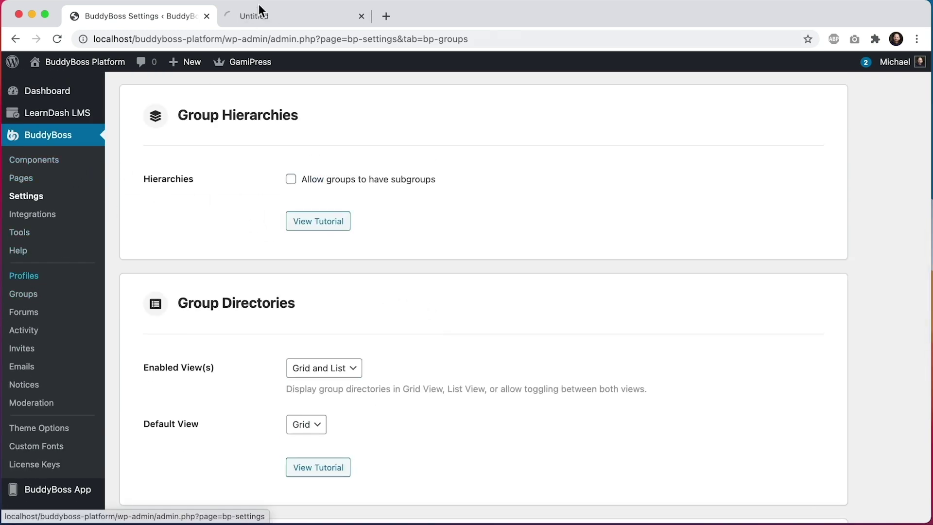
{"action": "left_click", "coordinate": [258, 22]}
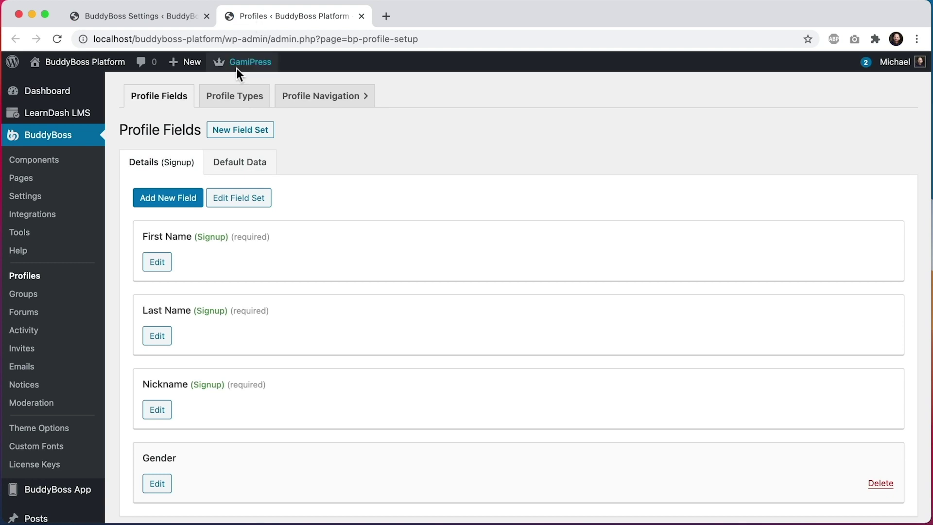
{"action": "left_click", "coordinate": [234, 96]}
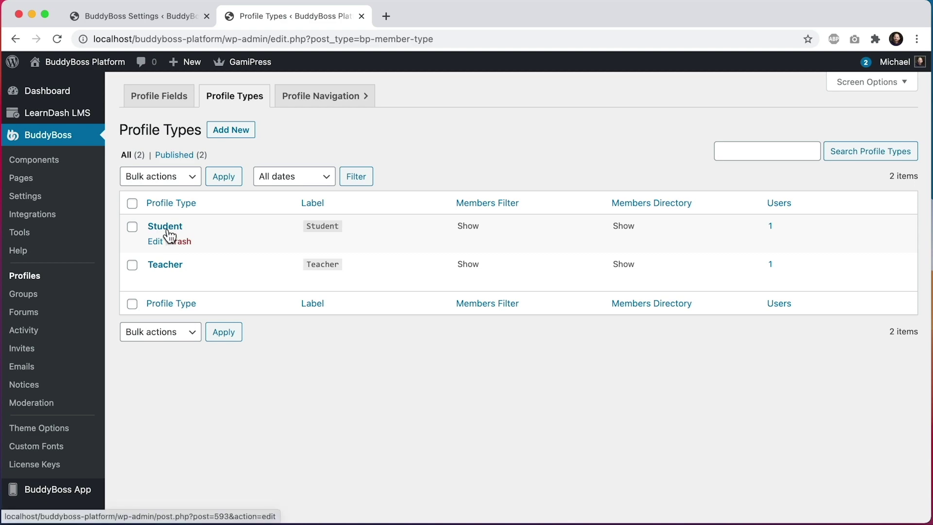
{"action": "key", "text": "super+w"}
{"action": "scroll", "coordinate": [260, 321], "scroll_direction": "down", "scroll_amount": 15}
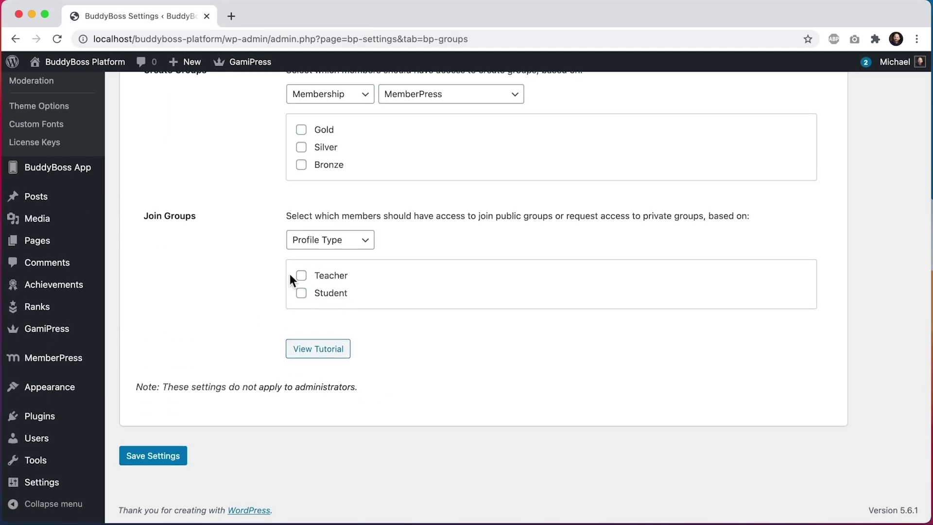
- Base Join Groups access on GamiPress Achievement, listing Beginner, Intermediate and Advanced badges
{"action": "left_click", "coordinate": [337, 251]}
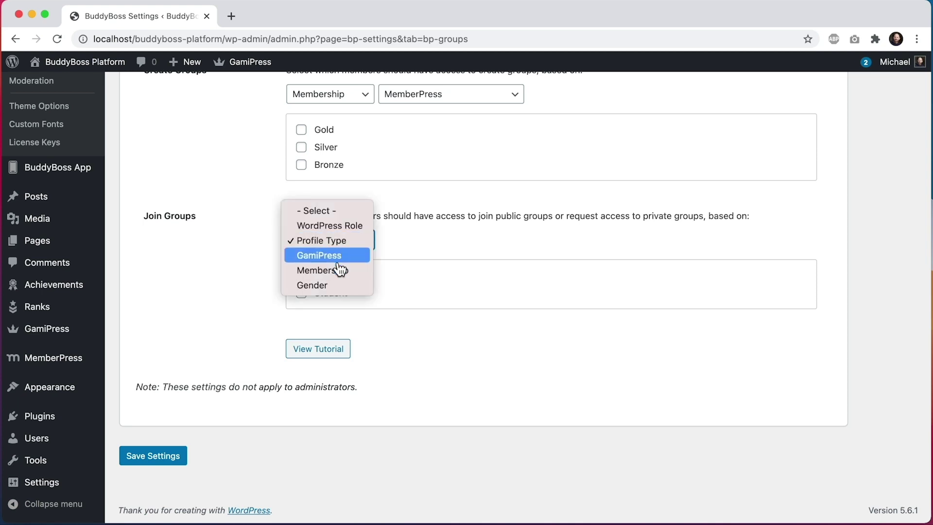
{"action": "left_click", "coordinate": [332, 255]}
{"action": "left_click", "coordinate": [418, 306]}
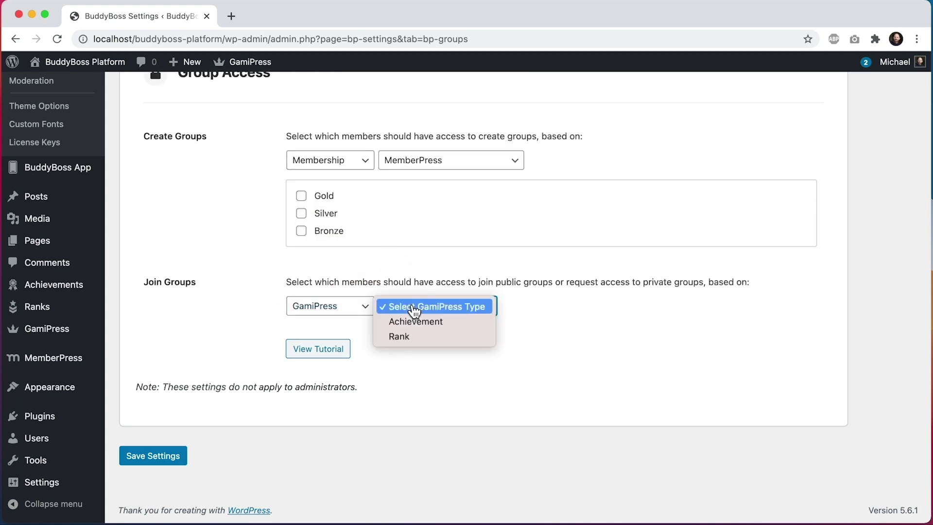
{"action": "left_click", "coordinate": [412, 323]}
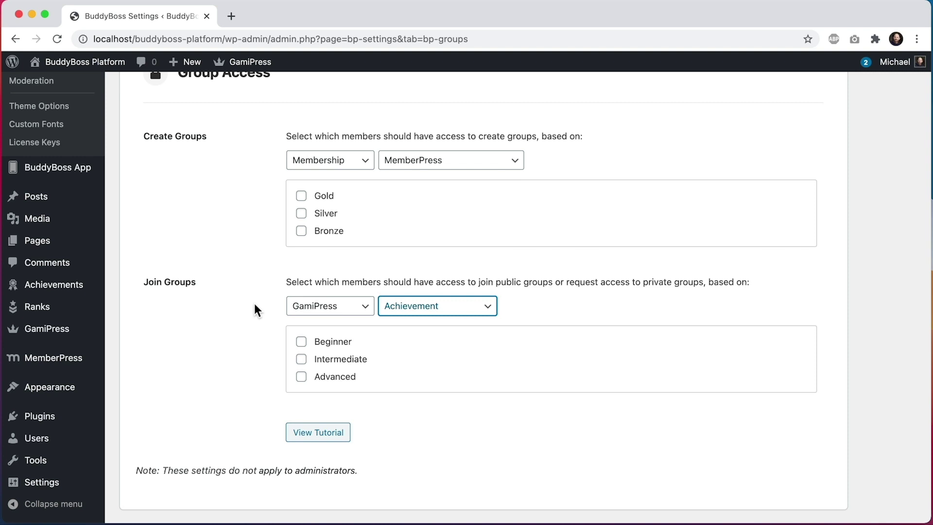
{"action": "left_click", "coordinate": [254, 306]}
- Review the GamiPress achievement badges list in a separate tab, then close it
{"action": "left_click", "coordinate": [83, 289], "text": "super"}
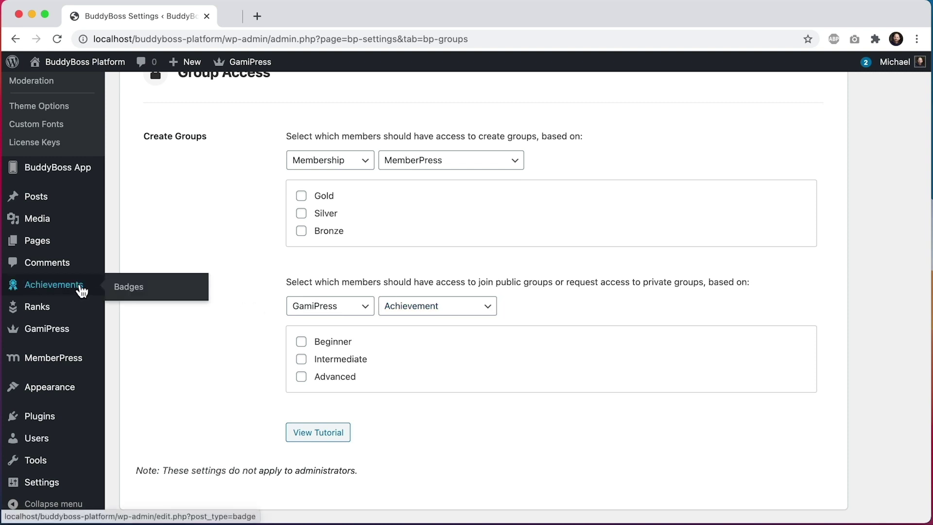
{"action": "left_click", "coordinate": [286, 23]}
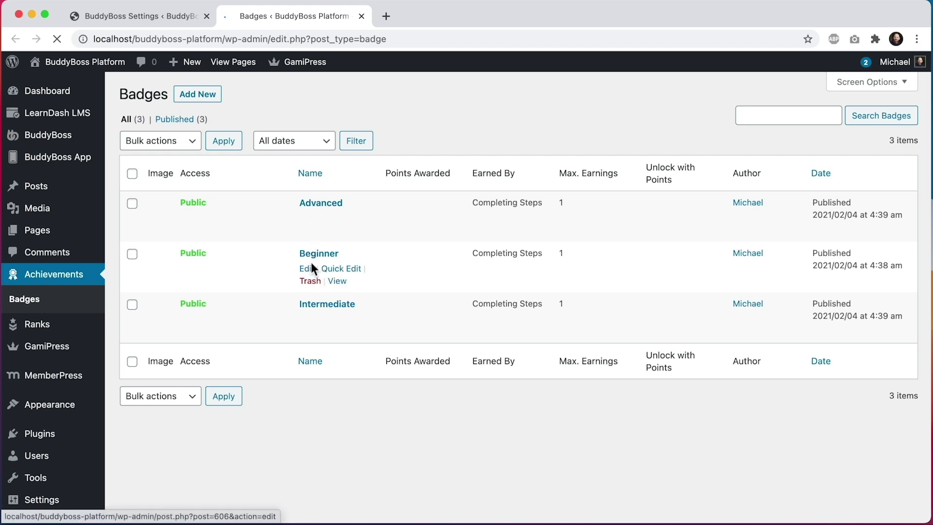
{"action": "key", "text": "super+w"}
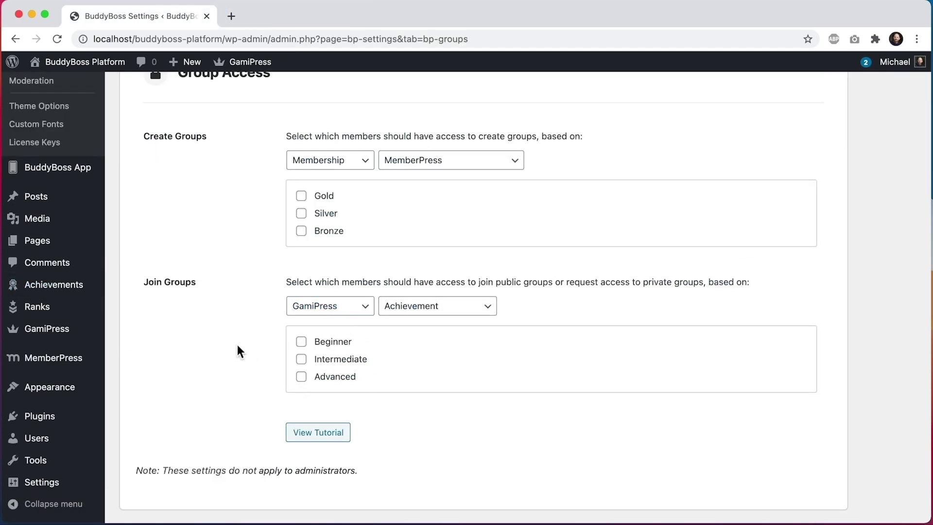
- Set Join Groups access to Membership with MemberPress as the source
{"action": "left_click", "coordinate": [341, 311]}
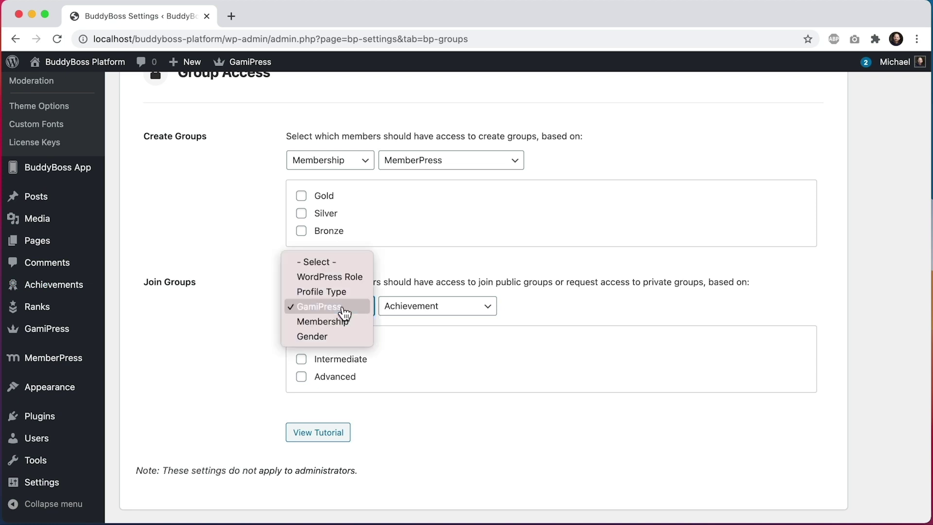
{"action": "left_click", "coordinate": [417, 319]}
{"action": "left_click", "coordinate": [430, 312]}
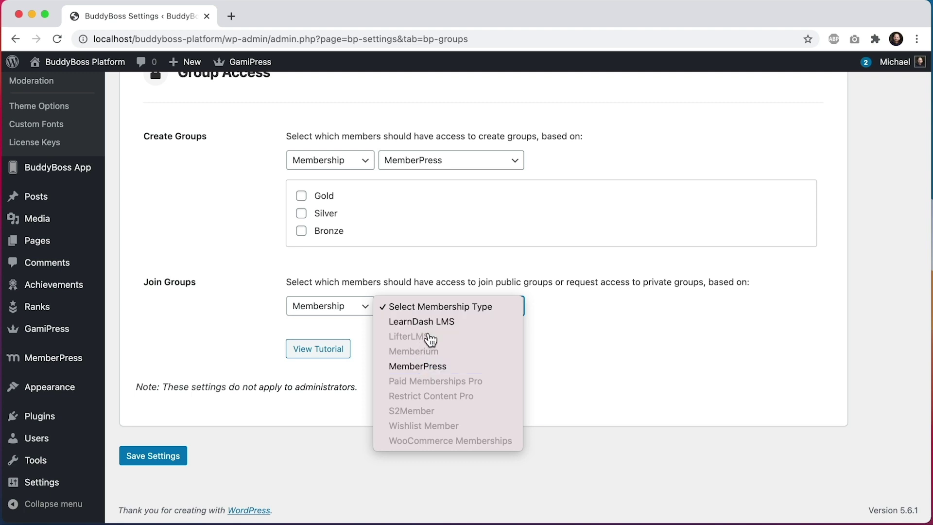
{"action": "left_click", "coordinate": [446, 368]}
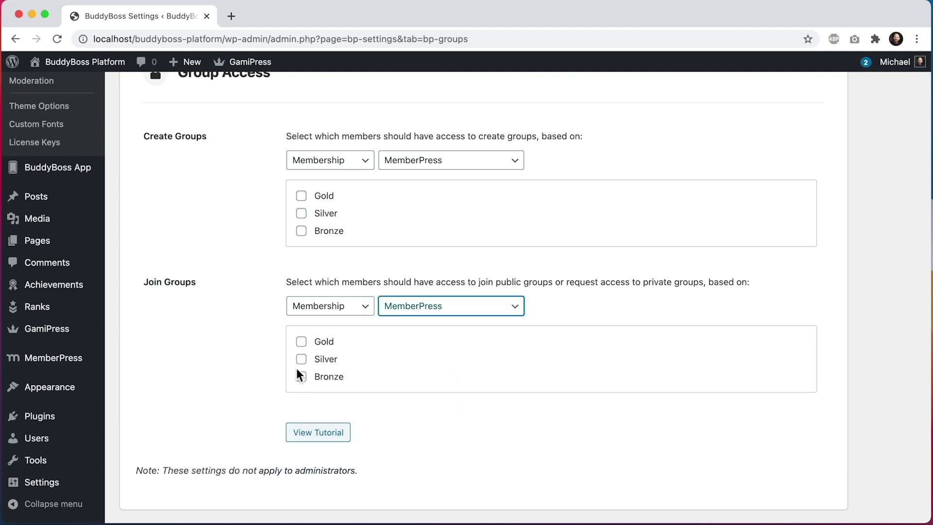
- Review the MemberPress Memberships list in a separate tab, then close it
{"action": "left_click", "coordinate": [28, 362], "text": "super"}
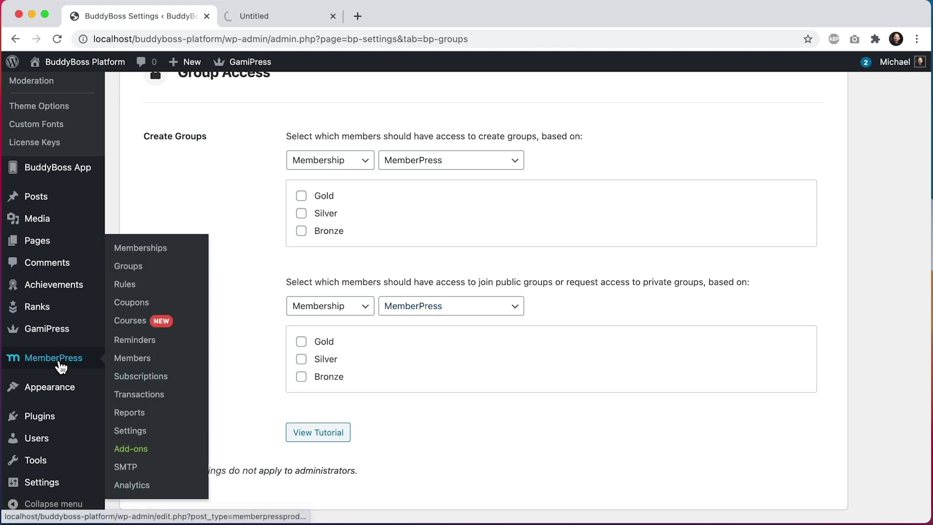
{"action": "left_click", "coordinate": [270, 17]}
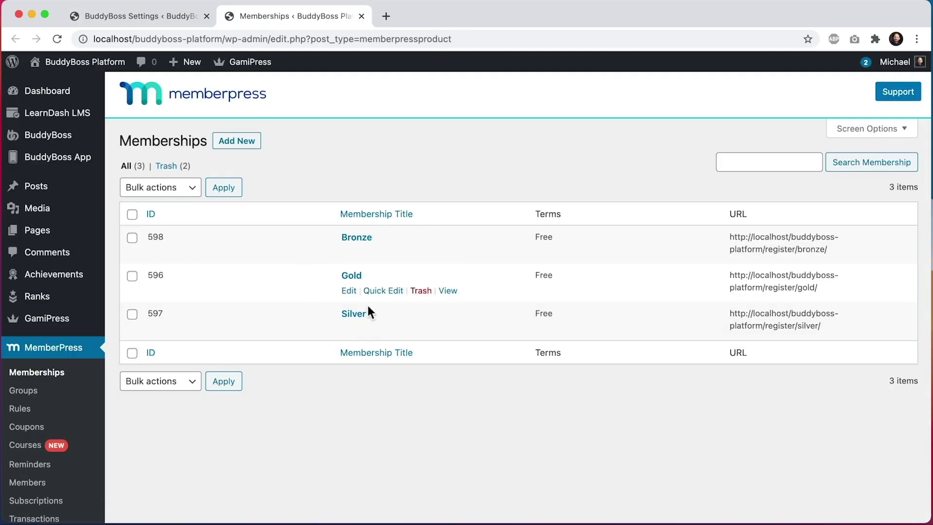
{"action": "mouse_move", "coordinate": [383, 260]}
{"action": "key", "text": "super+w"}
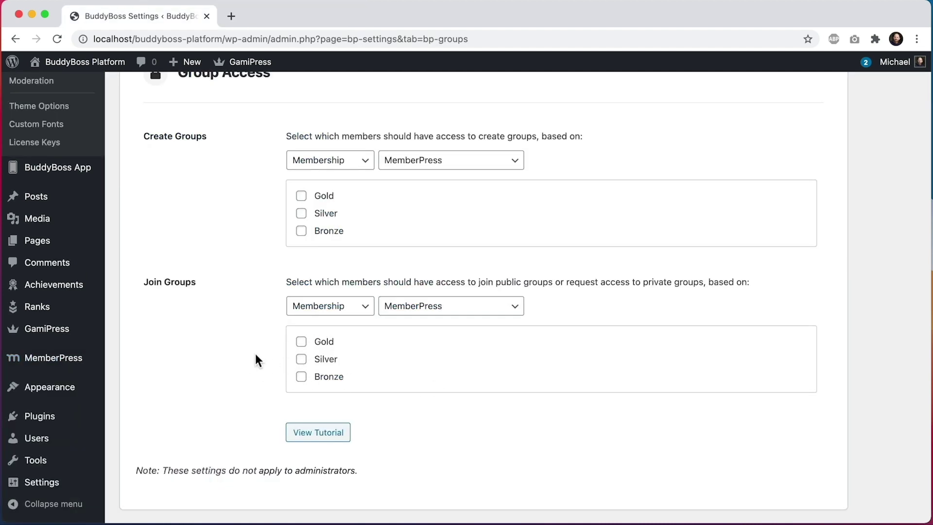
- Try Gender for Join Groups, then switch back to Membership via MemberPress
{"action": "left_click", "coordinate": [341, 311]}
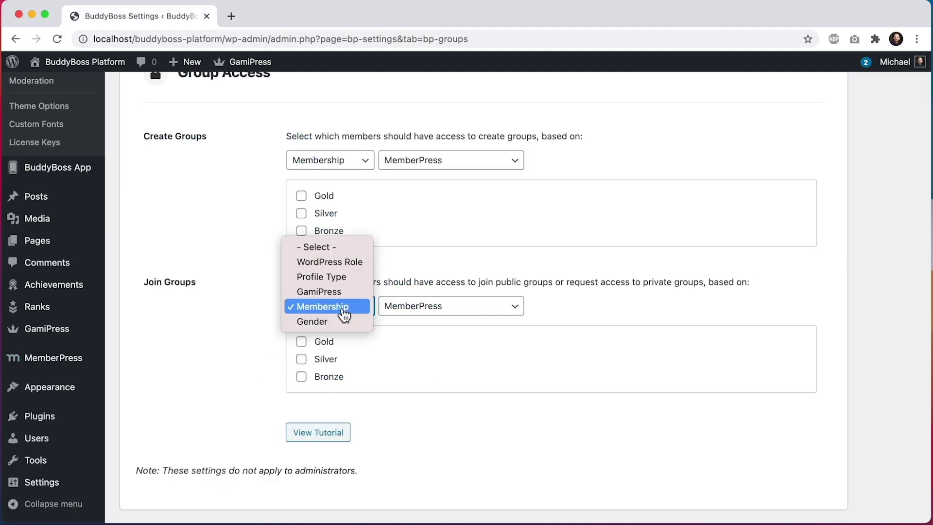
{"action": "left_click", "coordinate": [336, 322]}
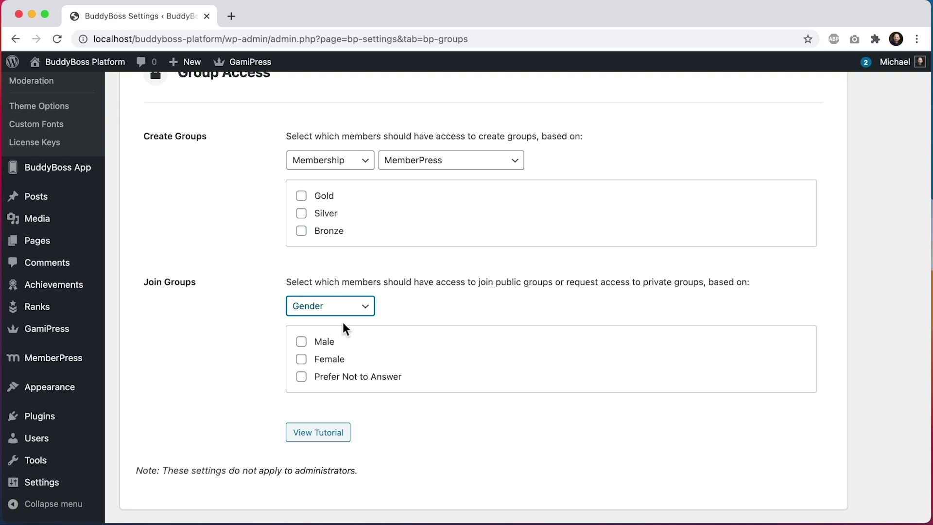
{"action": "left_click", "coordinate": [339, 312]}
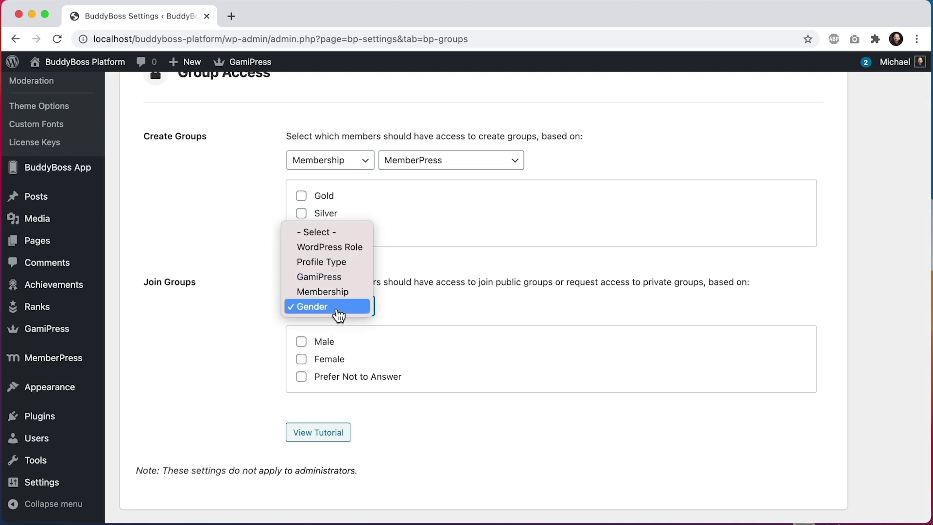
{"action": "left_click", "coordinate": [340, 294]}
{"action": "left_click", "coordinate": [394, 307]}
{"action": "left_click", "coordinate": [403, 367]}
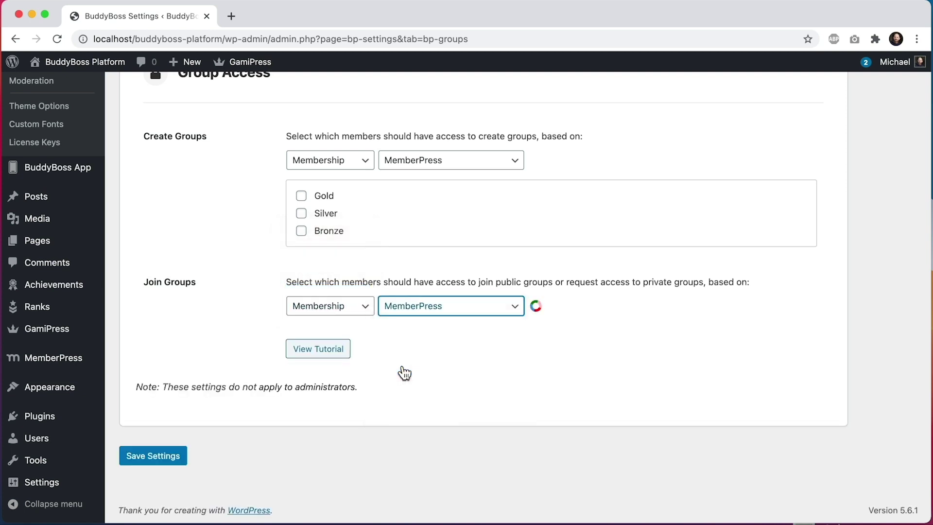
- Tick the Gold membership under both Create Groups and Join Groups
{"action": "left_click", "coordinate": [301, 196]}
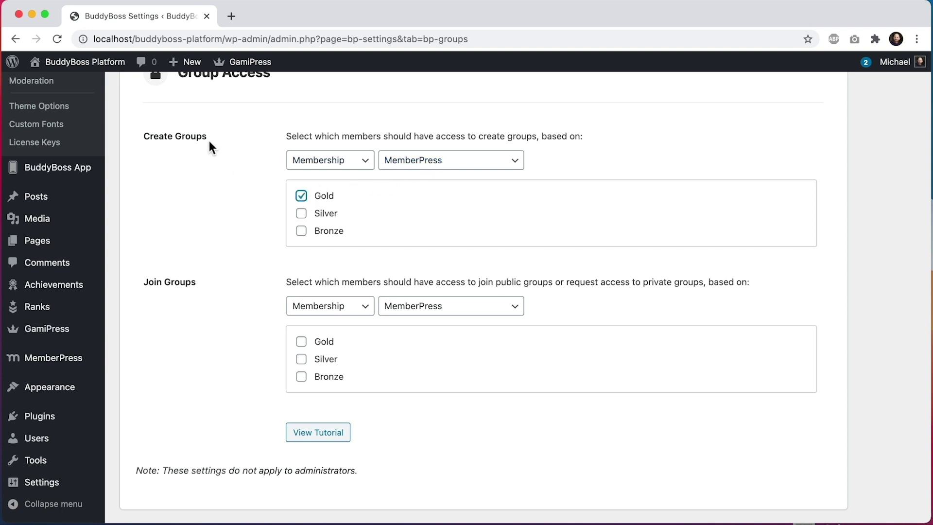
{"action": "left_click", "coordinate": [304, 343]}
{"action": "scroll", "coordinate": [327, 461], "scroll_direction": "down", "scroll_amount": 3}
- Save the group access settings, then as the Silver test member open Foodie's Group
{"action": "left_click", "coordinate": [170, 460]}
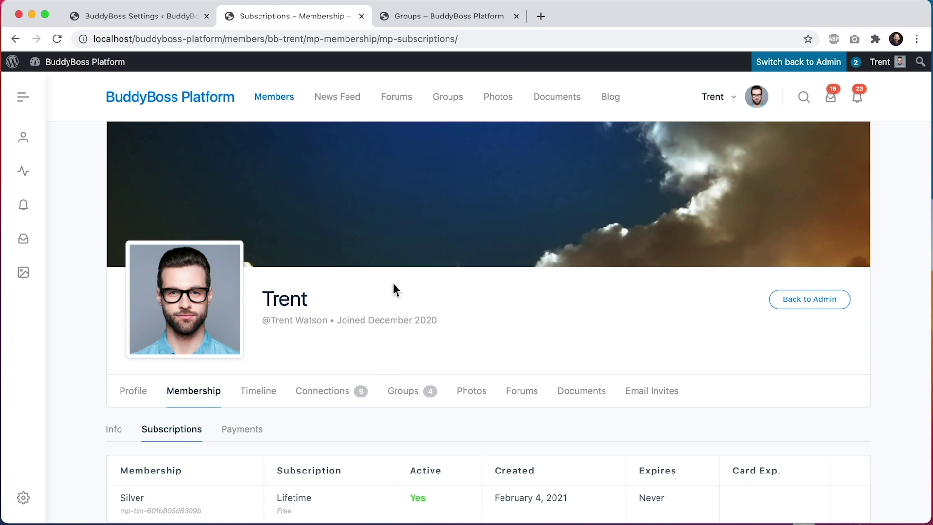
{"action": "scroll", "coordinate": [394, 289], "scroll_direction": "down", "scroll_amount": 3}
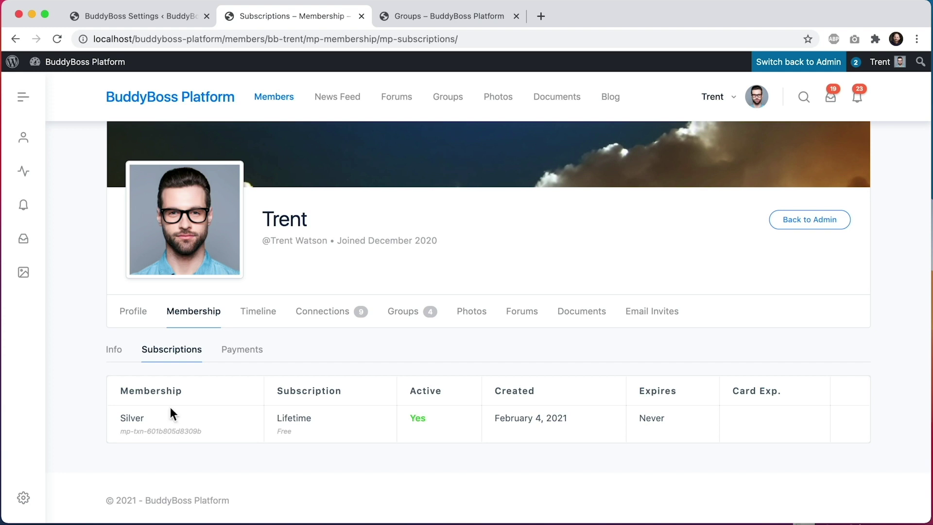
{"action": "left_click", "coordinate": [384, 17]}
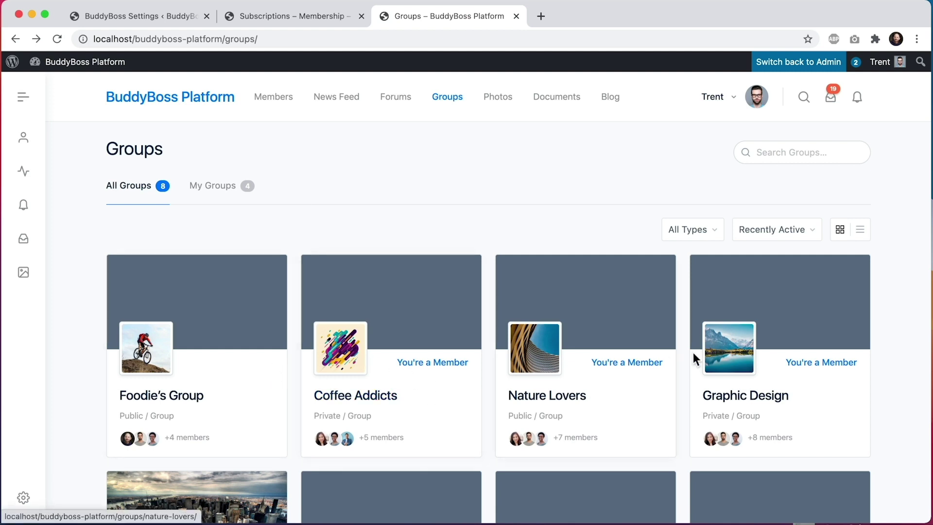
{"action": "left_click", "coordinate": [261, 306]}
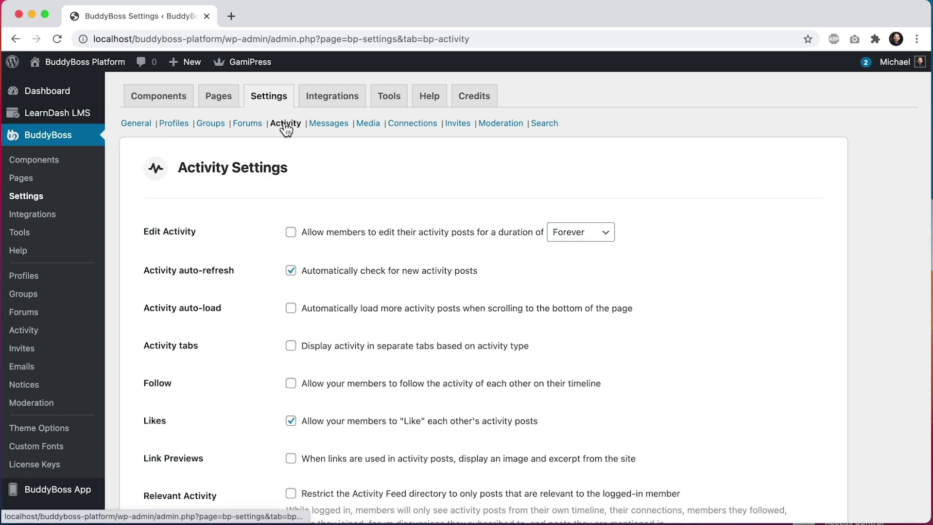
- Limit Activity Posts to GamiPress Intermediate and Advanced achievement holders, and save
{"action": "scroll", "coordinate": [284, 127], "scroll_direction": "down", "scroll_amount": 15}
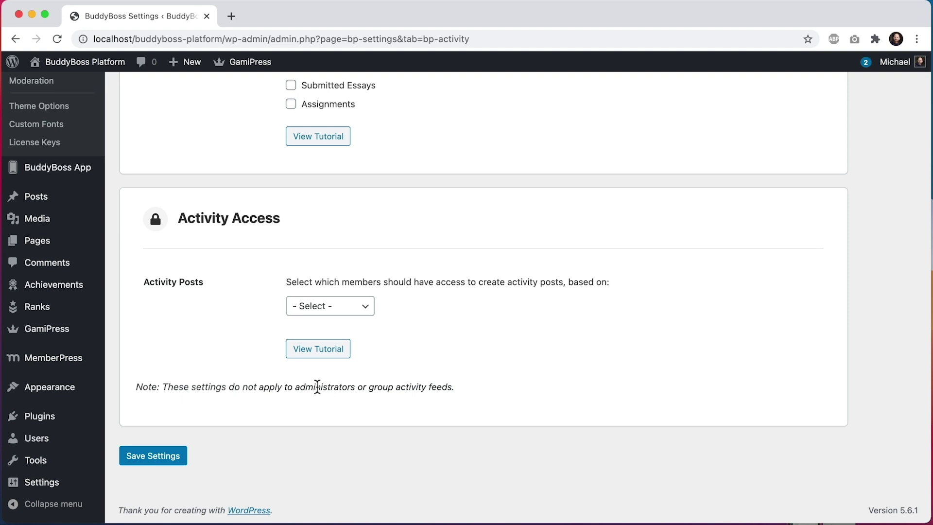
{"action": "left_click", "coordinate": [317, 311]}
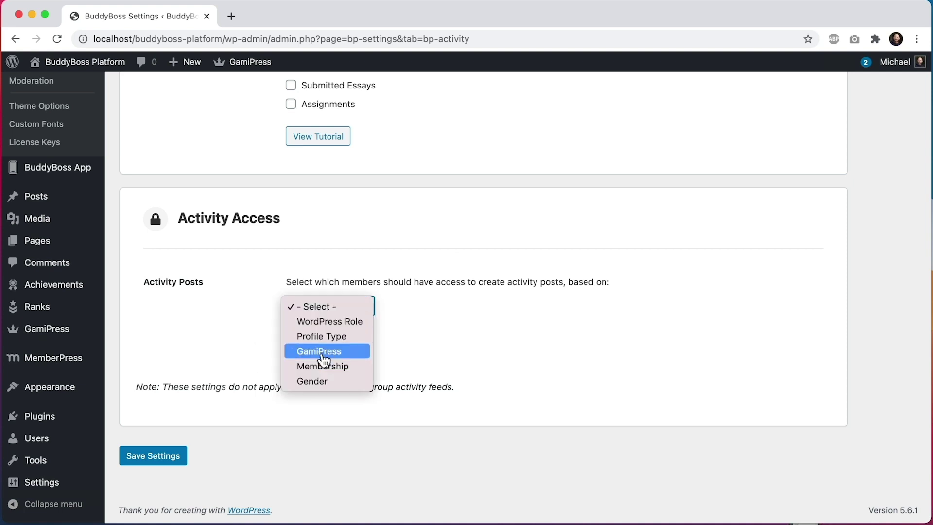
{"action": "left_click", "coordinate": [393, 339]}
{"action": "left_click", "coordinate": [435, 310]}
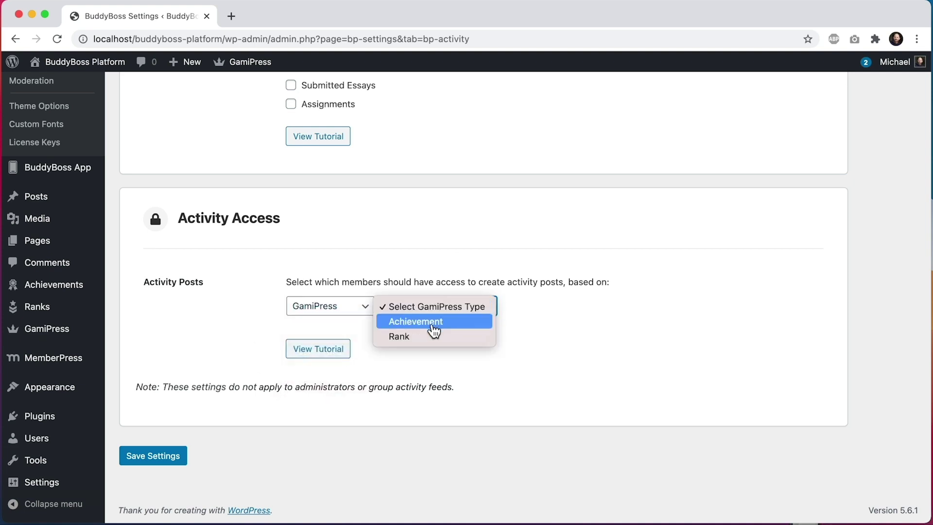
{"action": "left_click", "coordinate": [432, 323]}
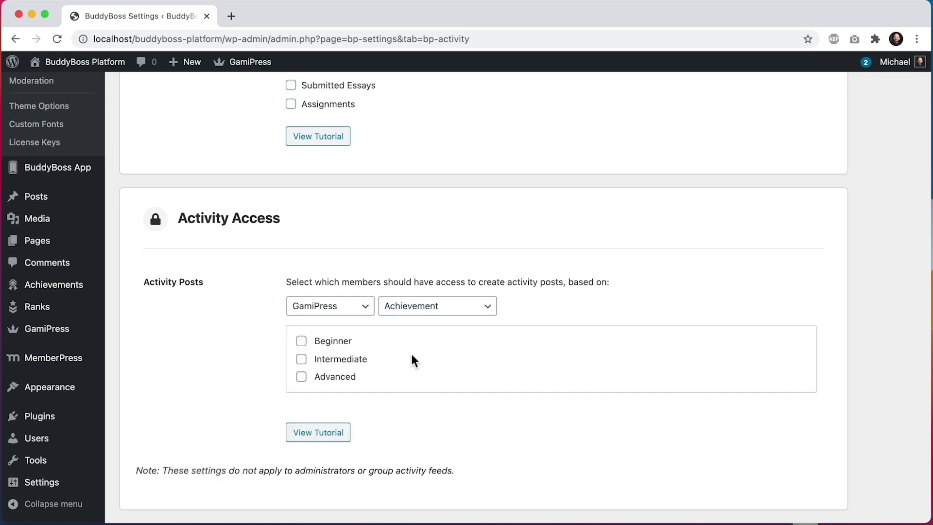
{"action": "left_click", "coordinate": [301, 359]}
{"action": "left_click", "coordinate": [301, 376]}
{"action": "scroll", "coordinate": [573, 306], "scroll_direction": "down", "scroll_amount": 3}
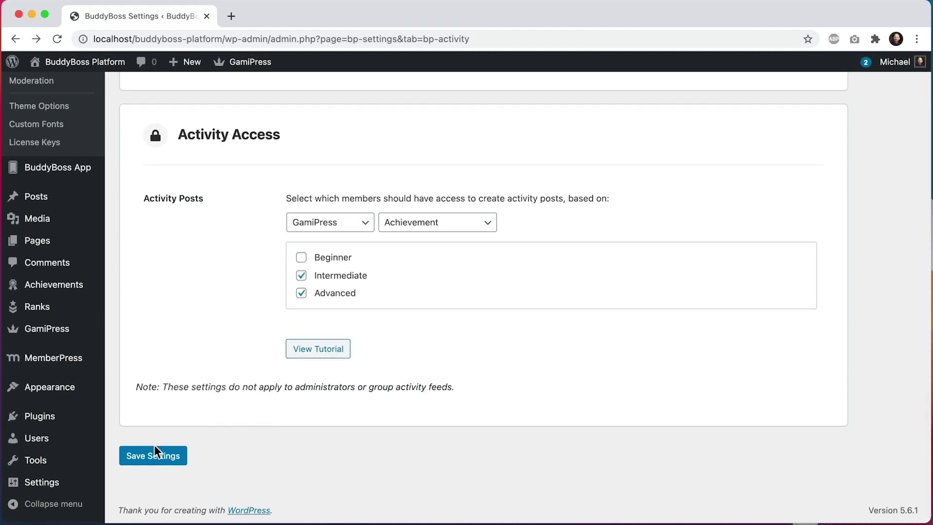
{"action": "left_click", "coordinate": [143, 459]}
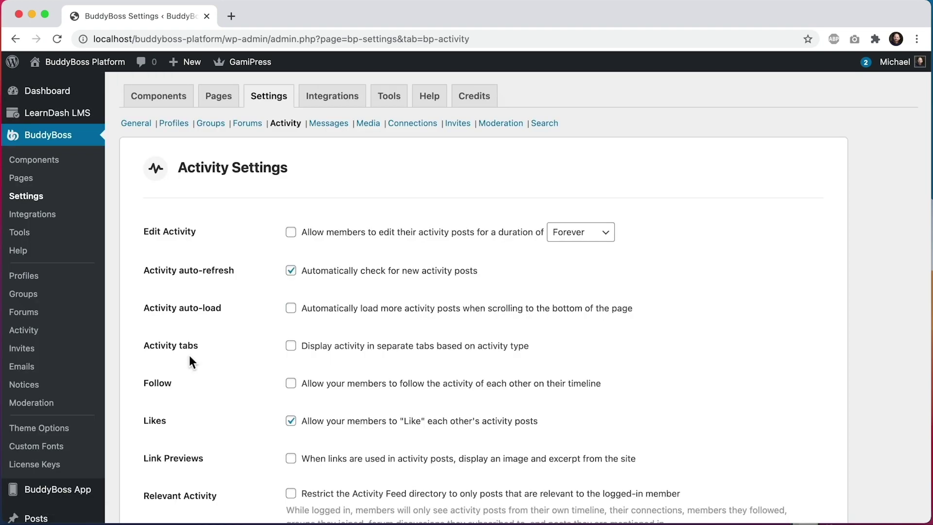
- As the test member, open her Timeline > Posts and scroll through it
{"action": "scroll", "coordinate": [189, 358], "scroll_direction": "down", "scroll_amount": 20}
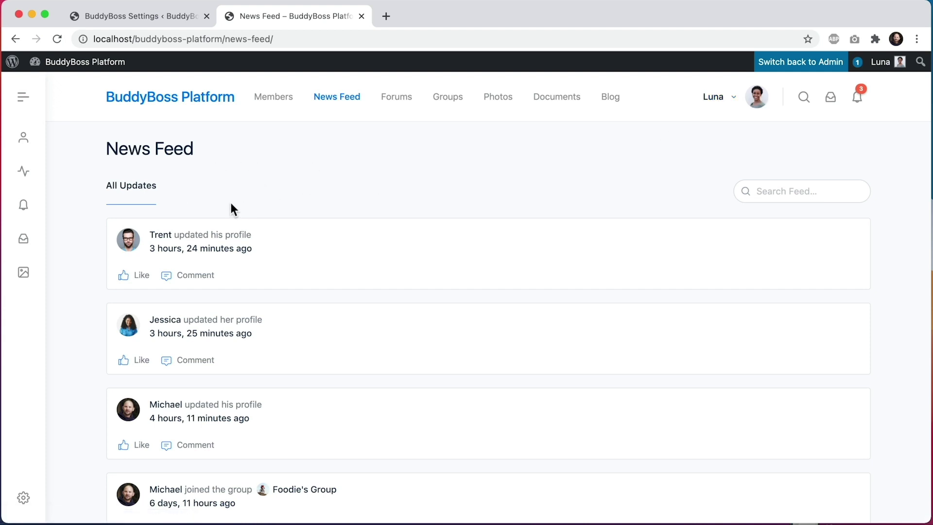
{"action": "mouse_move", "coordinate": [729, 108]}
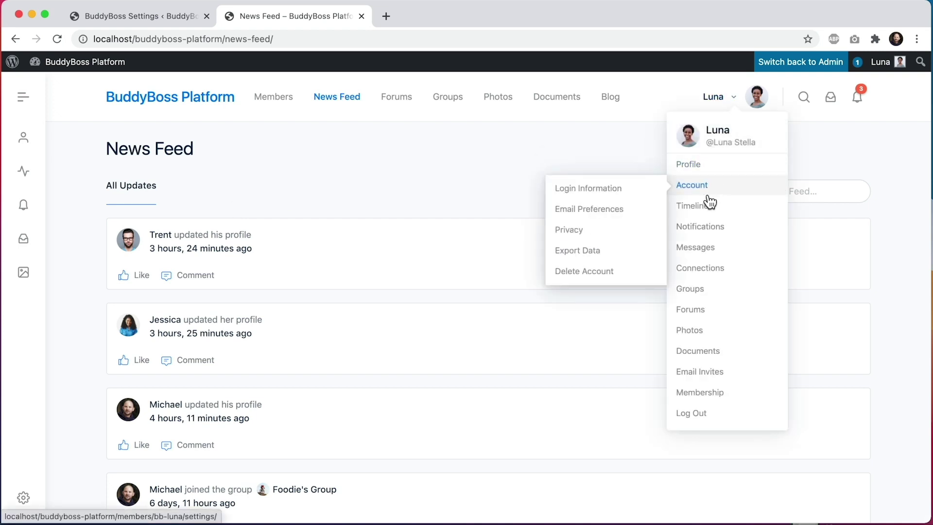
{"action": "mouse_move", "coordinate": [690, 206]}
{"action": "left_click", "coordinate": [646, 213]}
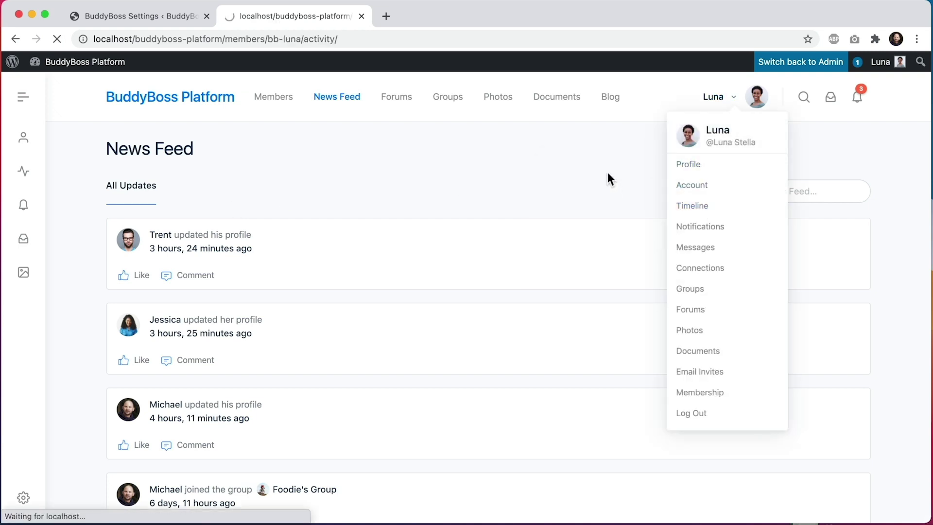
{"action": "scroll", "coordinate": [607, 172], "scroll_direction": "down", "scroll_amount": 4}
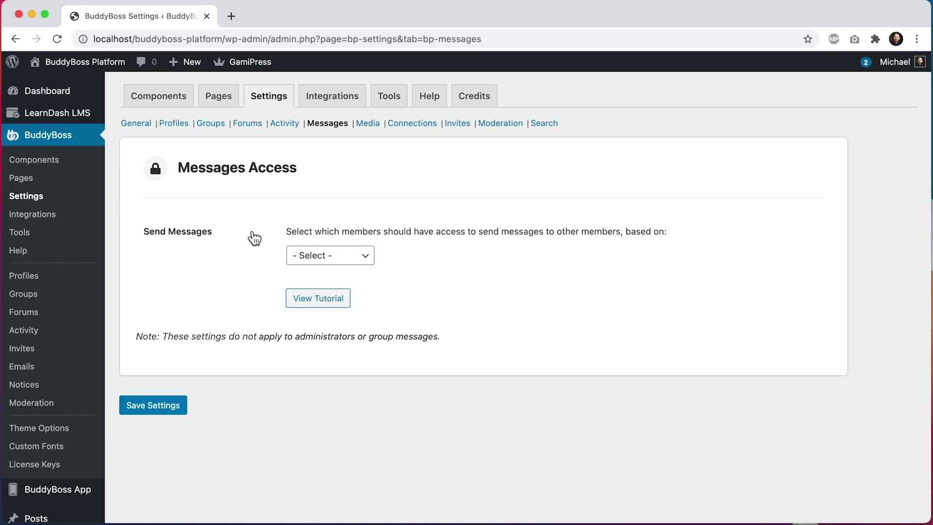
- Base Send Messages access on Profile Type so Teachers may message only Students, and save
{"action": "left_click", "coordinate": [335, 256]}
{"action": "left_click", "coordinate": [325, 290]}
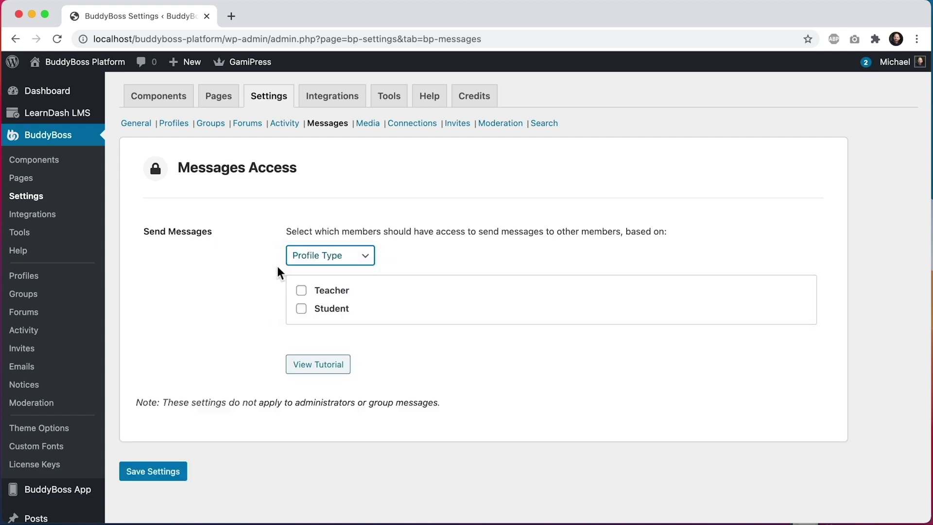
{"action": "left_click", "coordinate": [302, 293]}
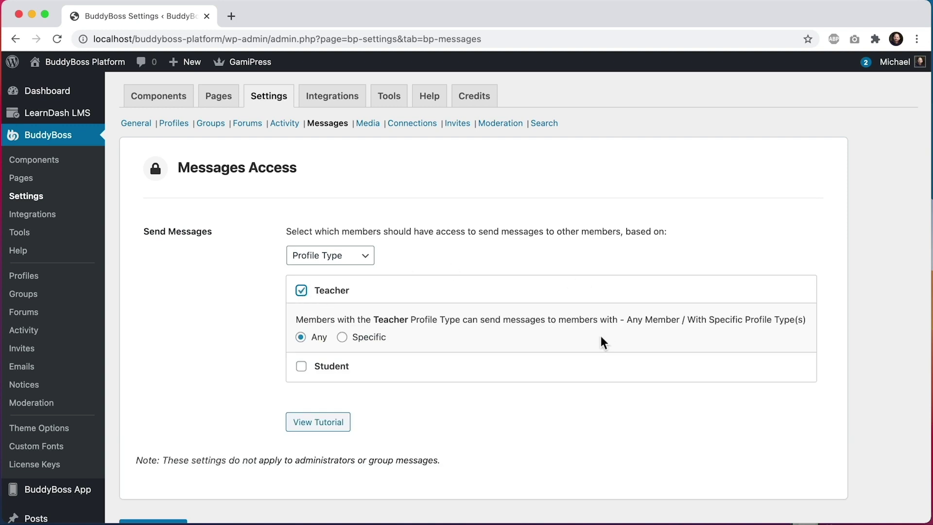
{"action": "left_click", "coordinate": [343, 338]}
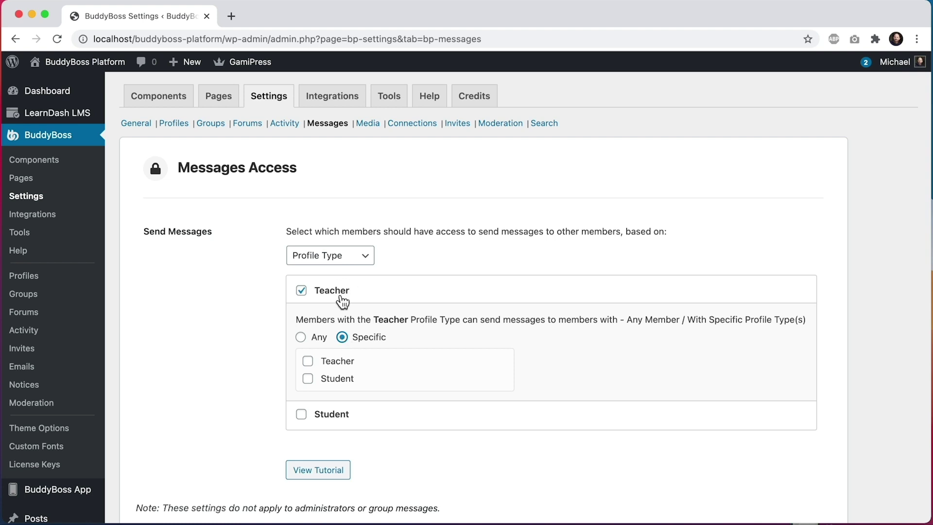
{"action": "left_click", "coordinate": [309, 380]}
{"action": "scroll", "coordinate": [313, 387], "scroll_direction": "down", "scroll_amount": 5}
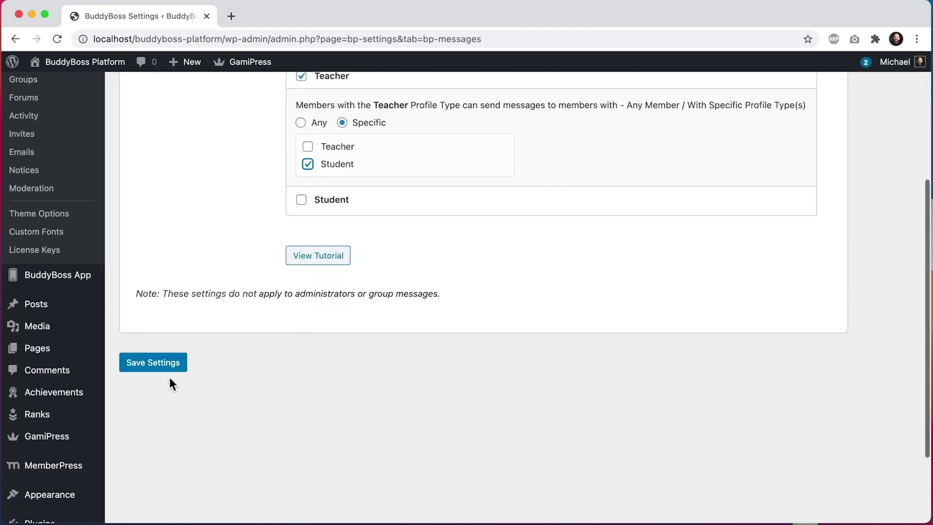
{"action": "left_click", "coordinate": [168, 363]}
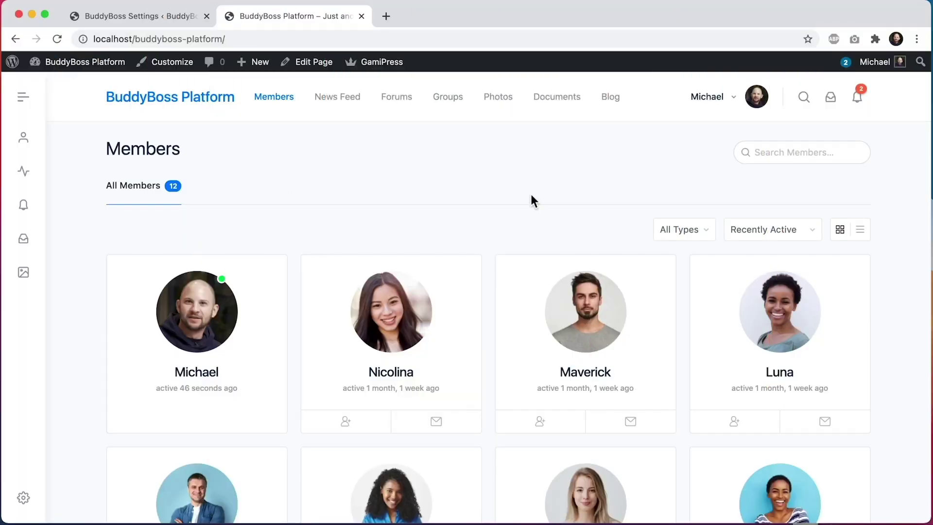
- Filter the Members directory to Teacher, open the Teacher member's profile and view the site as them
{"action": "left_click", "coordinate": [683, 238]}
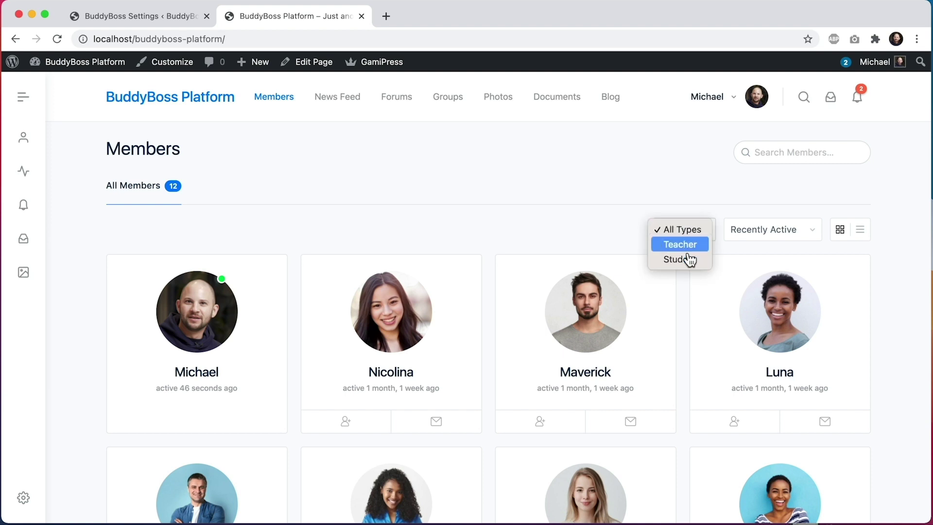
{"action": "left_click", "coordinate": [690, 261]}
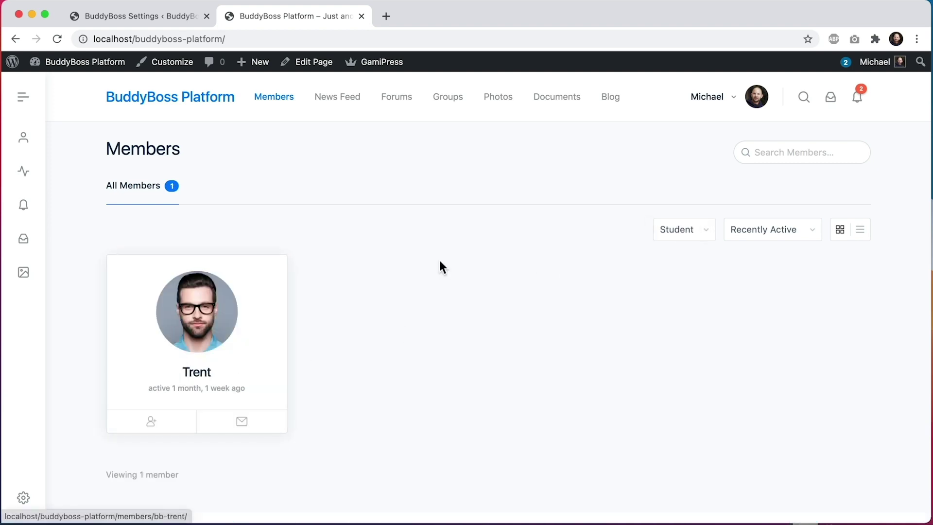
{"action": "left_click", "coordinate": [671, 238]}
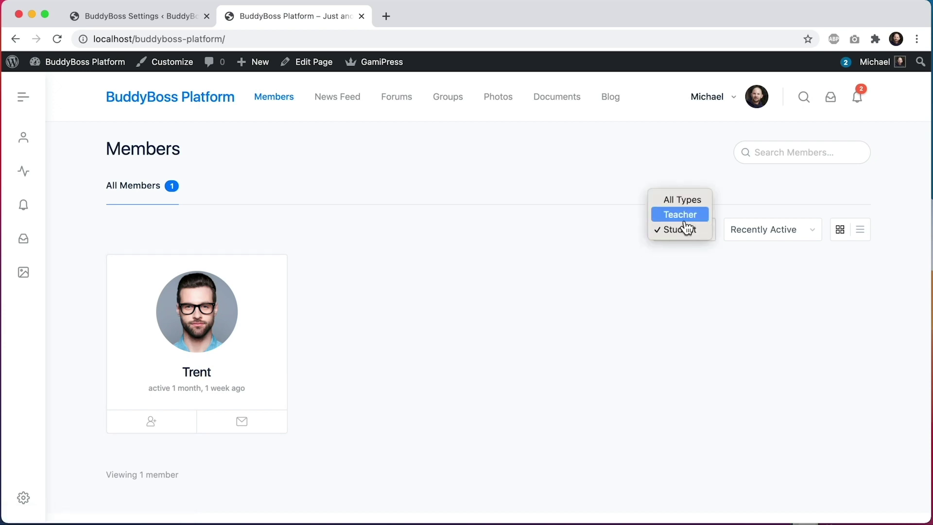
{"action": "left_click", "coordinate": [685, 220]}
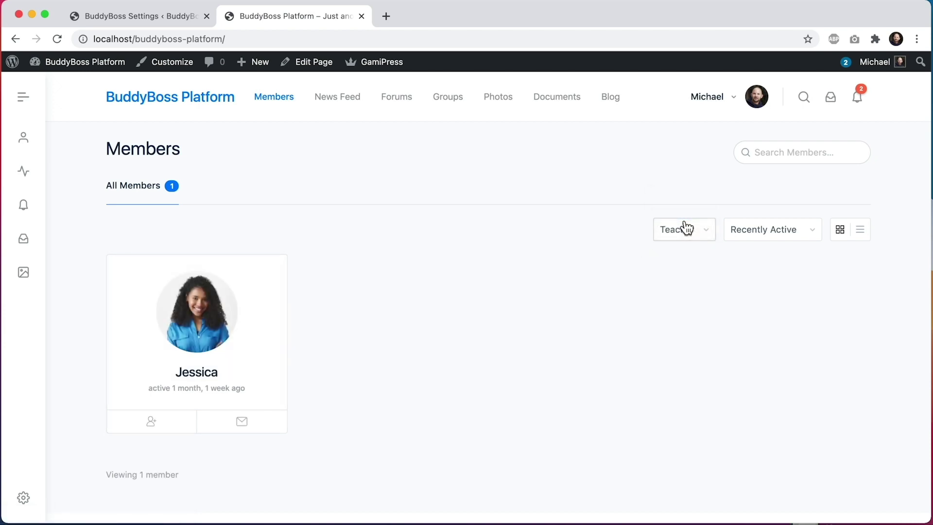
{"action": "left_click", "coordinate": [199, 305]}
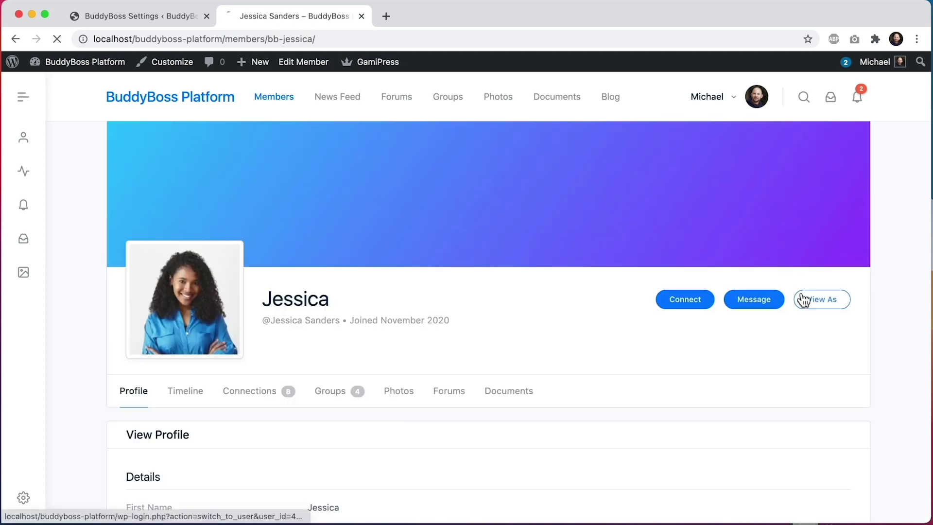
{"action": "left_click", "coordinate": [803, 300]}
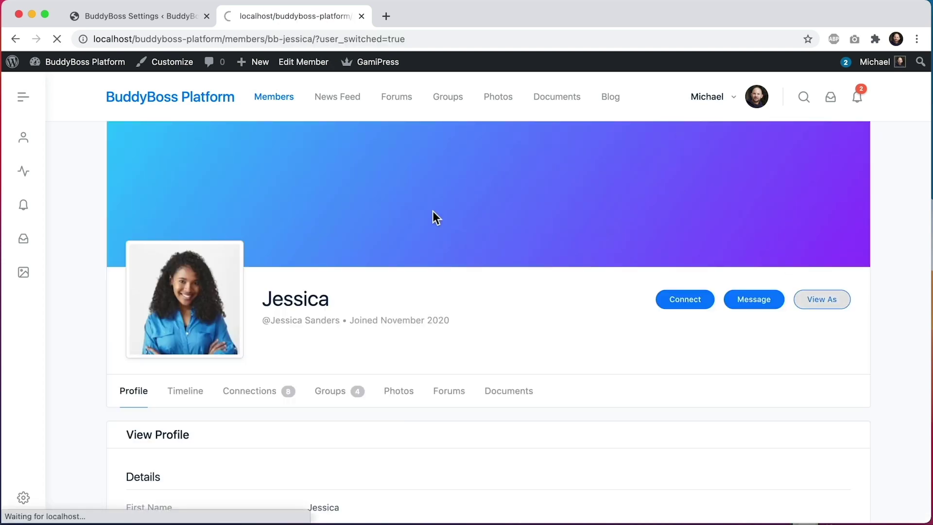
- As the Teacher, confirm in the Members grid that only the Student offers a Message button
{"action": "left_click", "coordinate": [271, 97]}
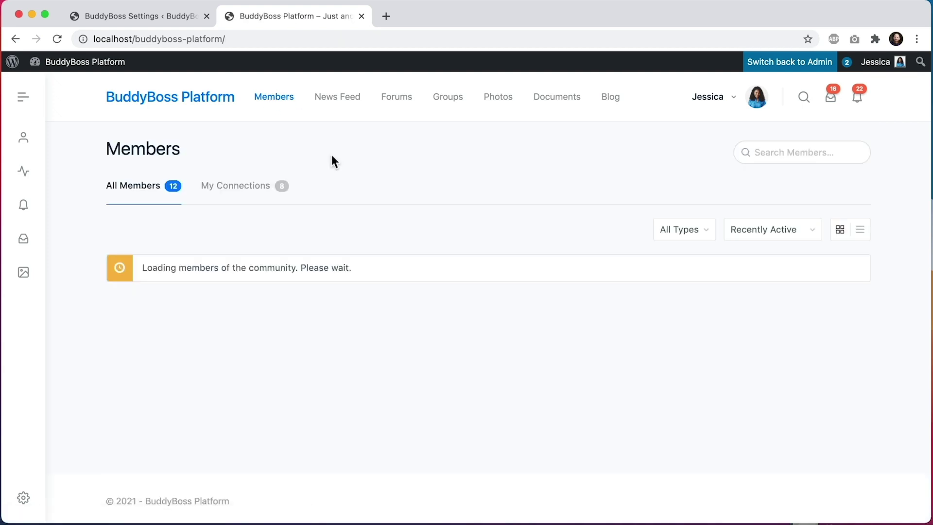
{"action": "scroll", "coordinate": [331, 155], "scroll_direction": "down", "scroll_amount": 5}
{"action": "scroll", "coordinate": [331, 155], "scroll_direction": "down", "scroll_amount": 2}
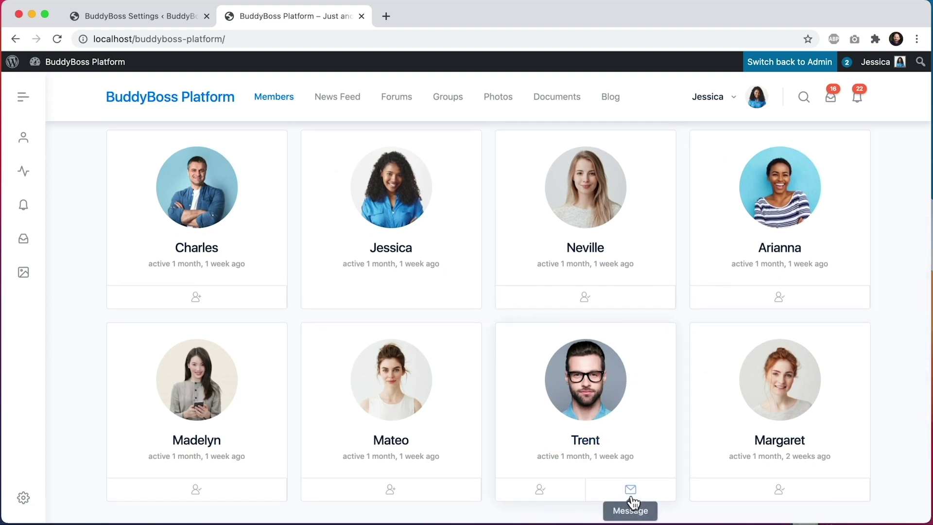
{"action": "left_click", "coordinate": [780, 368], "text": "super"}
{"action": "left_click", "coordinate": [449, 27]}
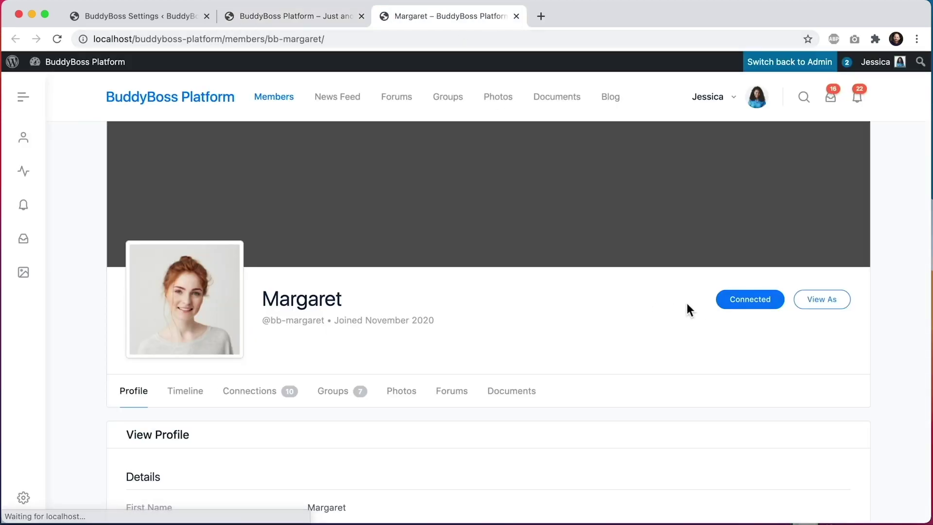
{"action": "key", "text": "super+w"}
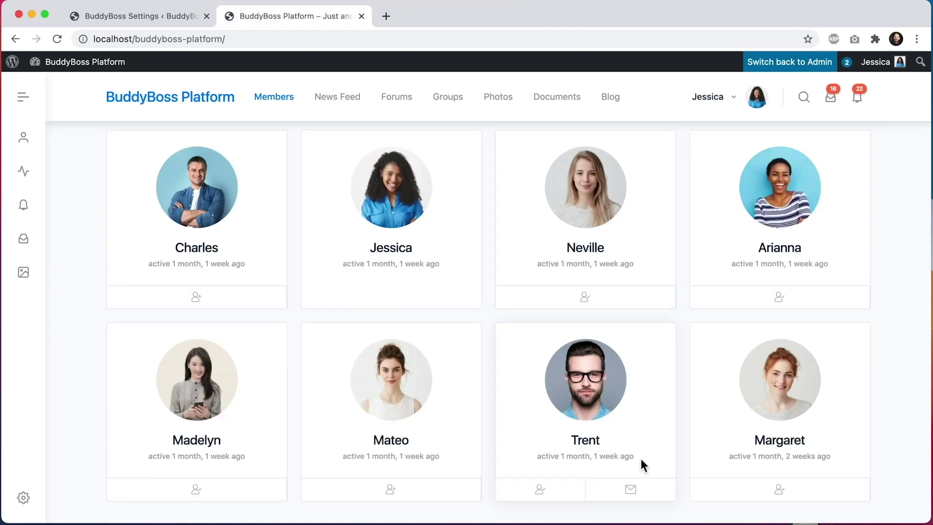
{"action": "left_click", "coordinate": [631, 489]}
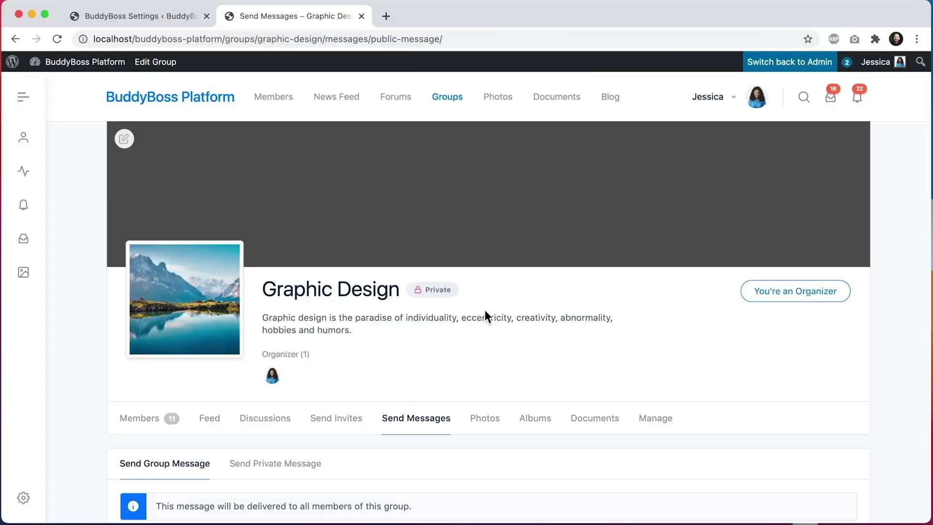
- In Graphic Design's Send Messages, switch to a private message and add the Student as recipient
{"action": "scroll", "coordinate": [451, 368], "scroll_direction": "down", "scroll_amount": 3}
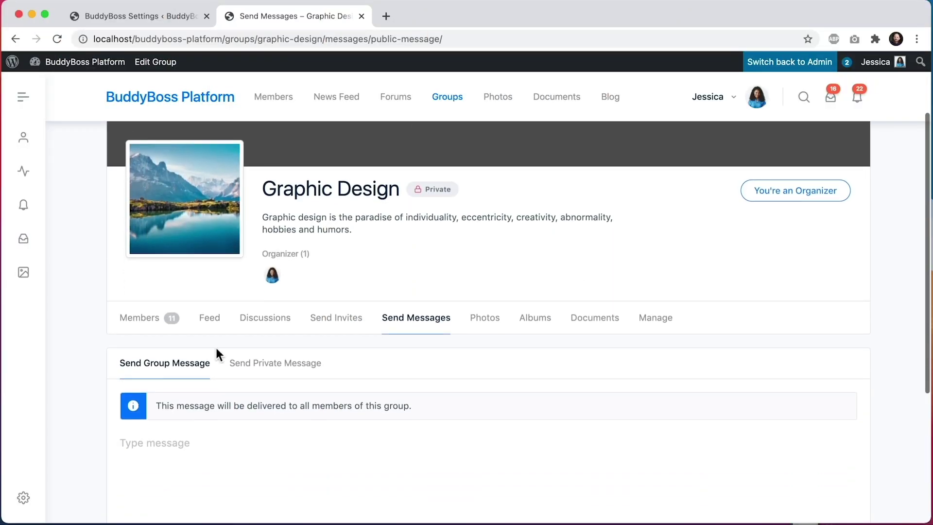
{"action": "scroll", "coordinate": [423, 364], "scroll_direction": "down", "scroll_amount": 5}
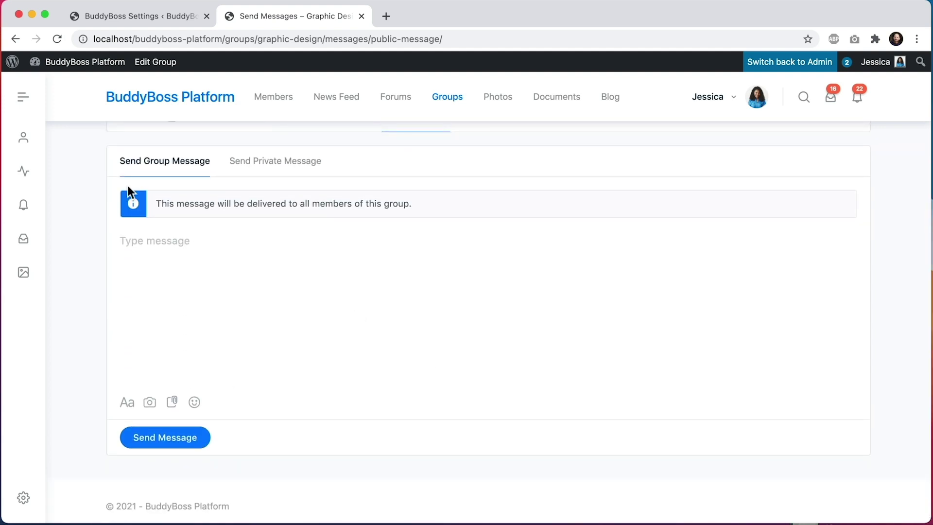
{"action": "scroll", "coordinate": [318, 339], "scroll_direction": "up", "scroll_amount": 2}
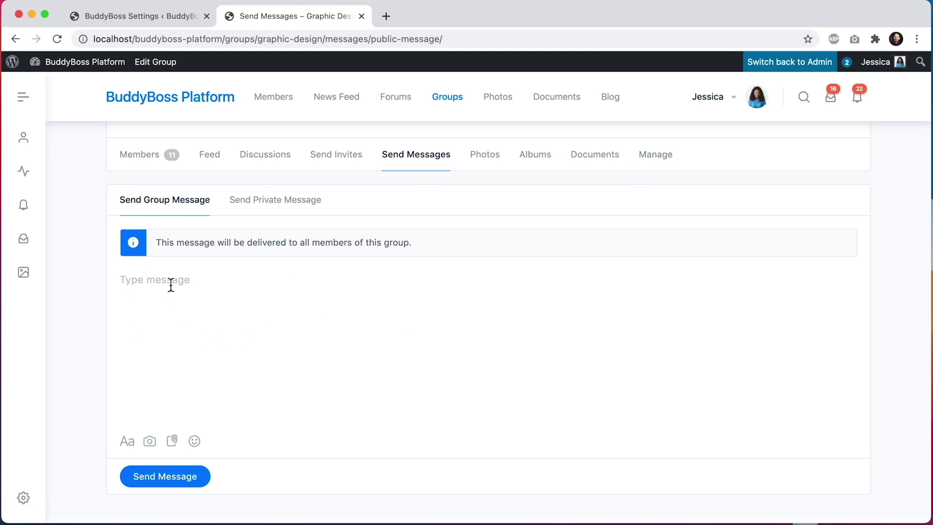
{"action": "left_click", "coordinate": [261, 204]}
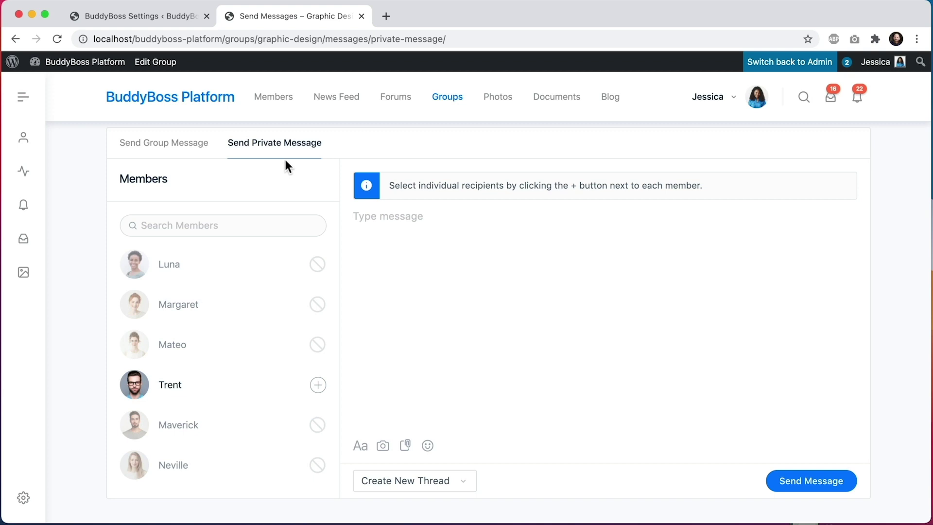
{"action": "left_click", "coordinate": [318, 386]}
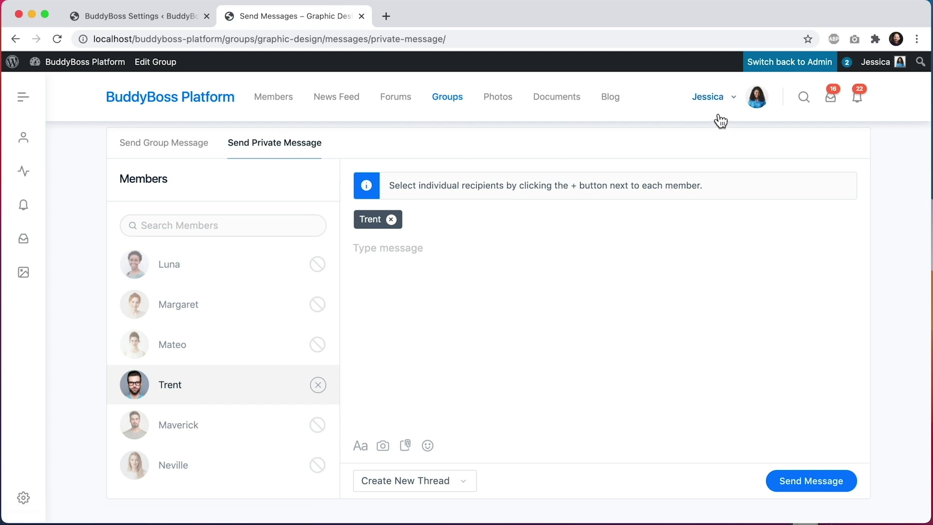
{"action": "mouse_move", "coordinate": [719, 120]}
{"action": "mouse_move", "coordinate": [689, 272]}
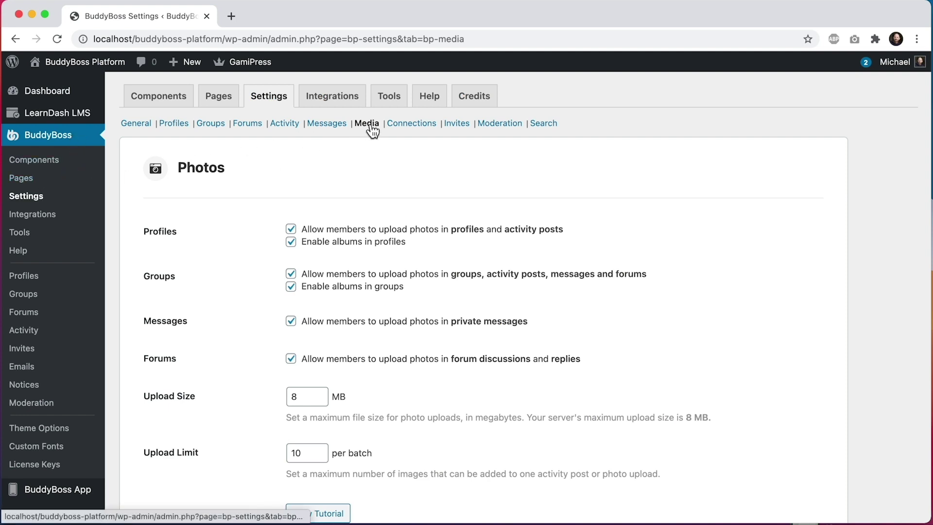
- Limit Upload Photos access to the Editor and Author WordPress roles
{"action": "scroll", "coordinate": [369, 127], "scroll_direction": "down", "scroll_amount": 20}
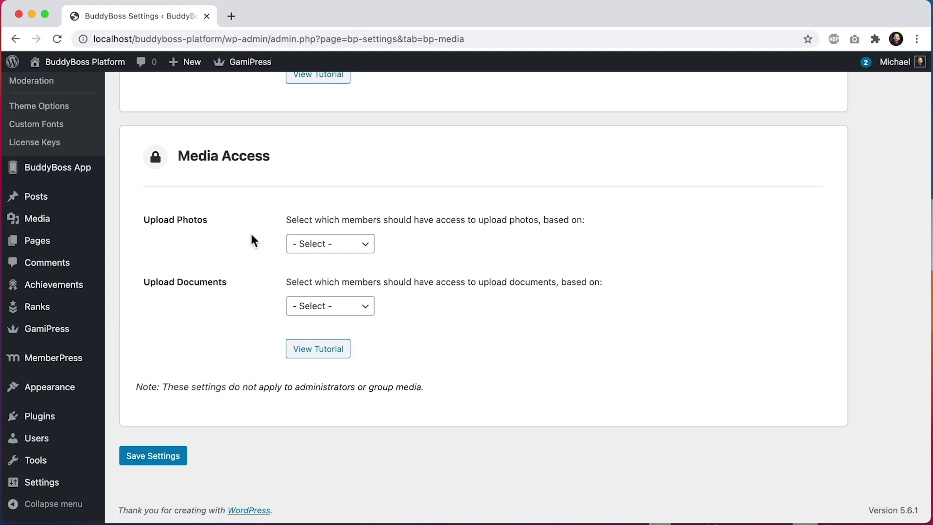
{"action": "left_click", "coordinate": [330, 245]}
{"action": "left_click", "coordinate": [333, 266]}
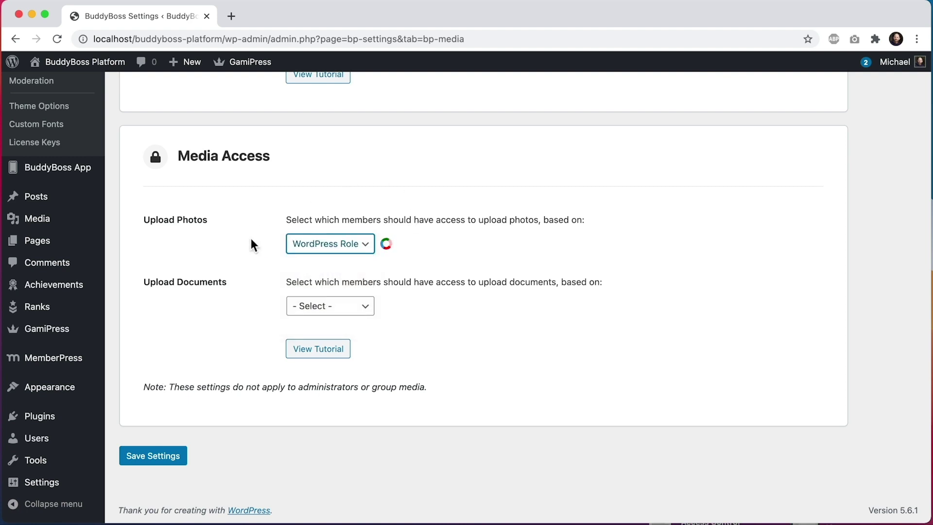
{"action": "left_click", "coordinate": [303, 281]}
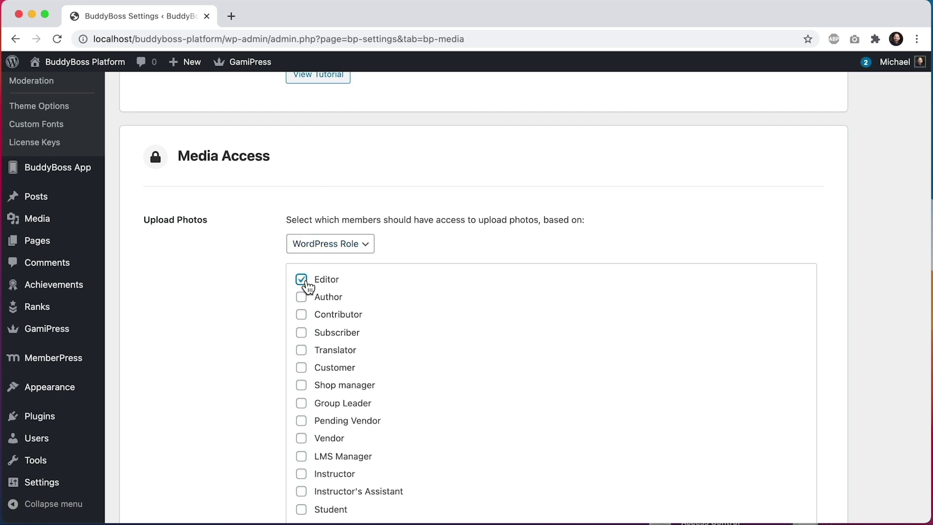
{"action": "left_click", "coordinate": [307, 299]}
{"action": "scroll", "coordinate": [238, 286], "scroll_direction": "down", "scroll_amount": 5}
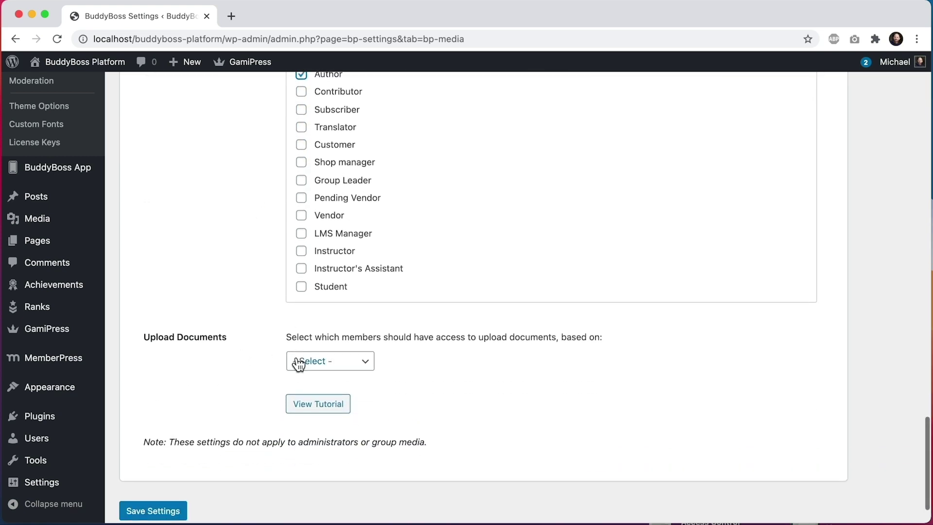
- Limit Upload Documents access to the Editor and Author WordPress roles, then save the settings
{"action": "left_click", "coordinate": [308, 365]}
{"action": "left_click", "coordinate": [309, 377]}
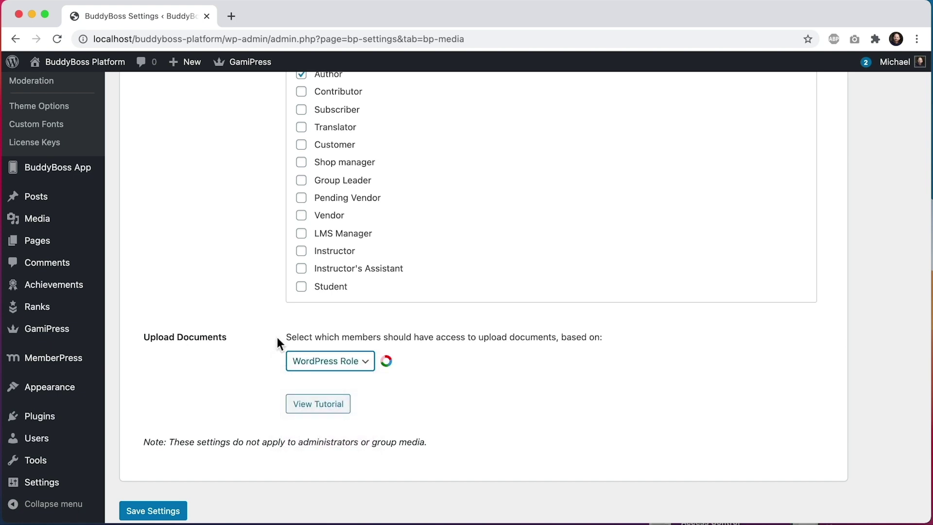
{"action": "scroll", "coordinate": [277, 337], "scroll_direction": "down", "scroll_amount": 2}
{"action": "left_click", "coordinate": [301, 311]}
{"action": "left_click", "coordinate": [302, 330]}
{"action": "scroll", "coordinate": [280, 325], "scroll_direction": "down", "scroll_amount": 4}
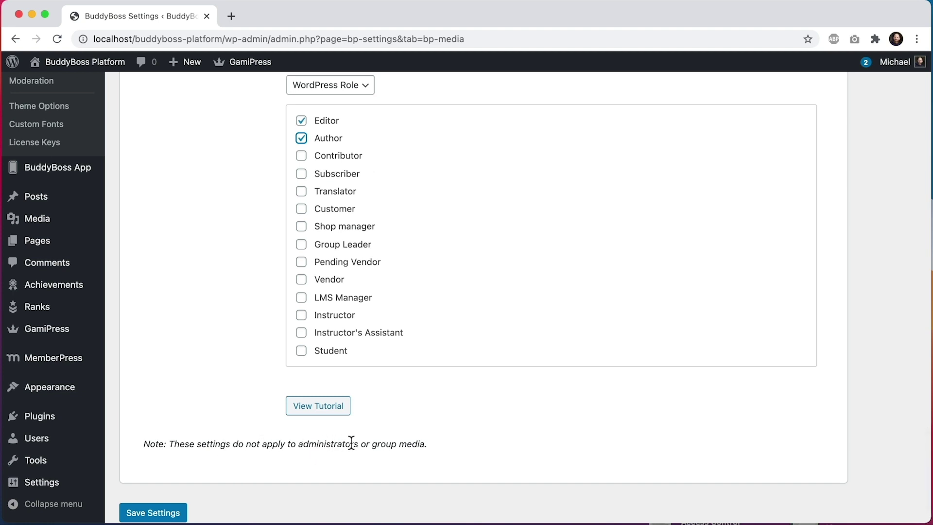
{"action": "scroll", "coordinate": [418, 443], "scroll_direction": "down", "scroll_amount": 1}
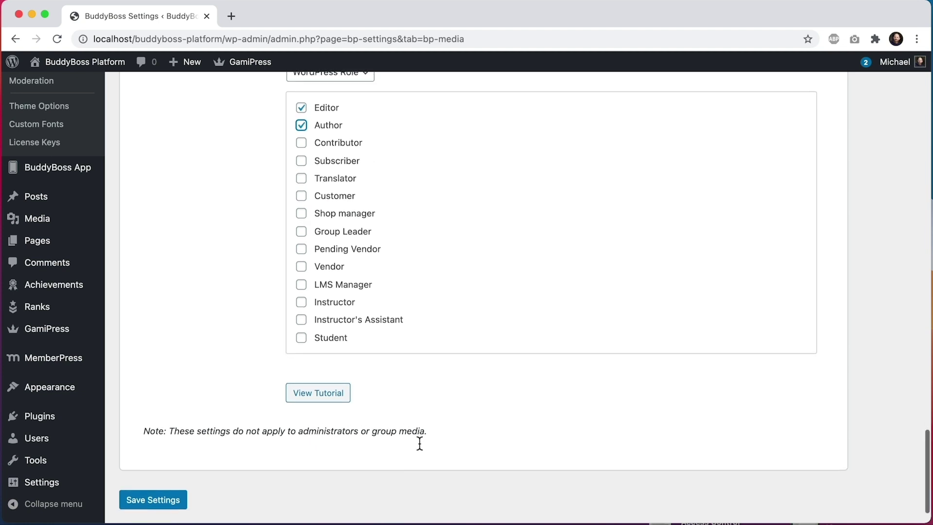
{"action": "left_click", "coordinate": [156, 500]}
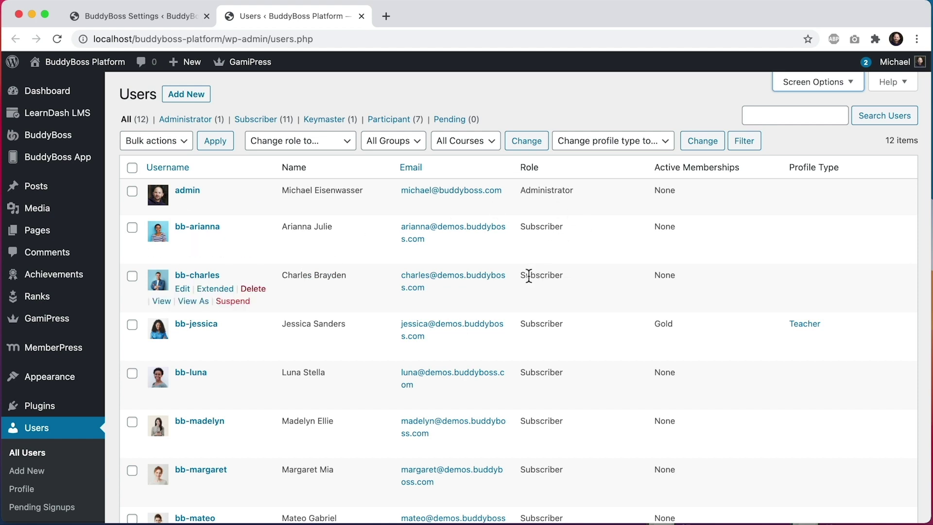
- View the site as a subscriber, expand the News Feed post composer, then visit Photos
{"action": "left_click", "coordinate": [195, 302]}
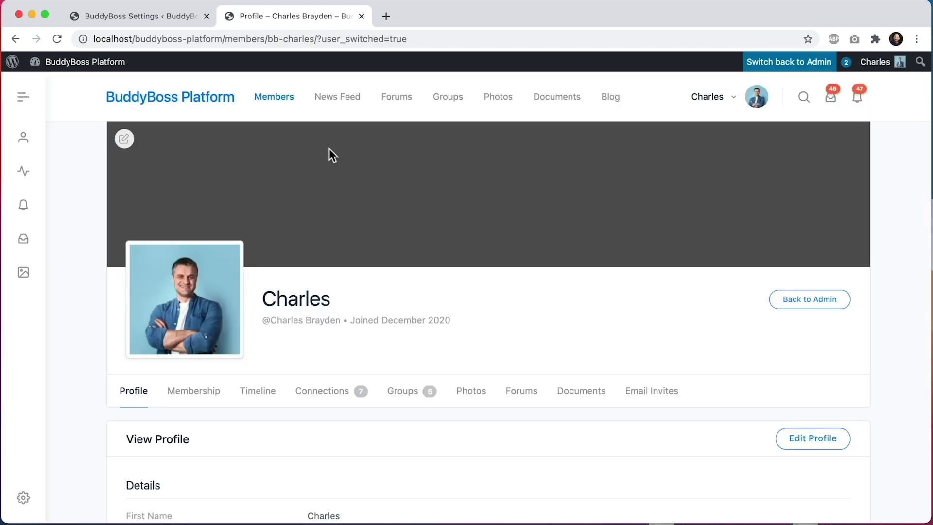
{"action": "left_click", "coordinate": [343, 109]}
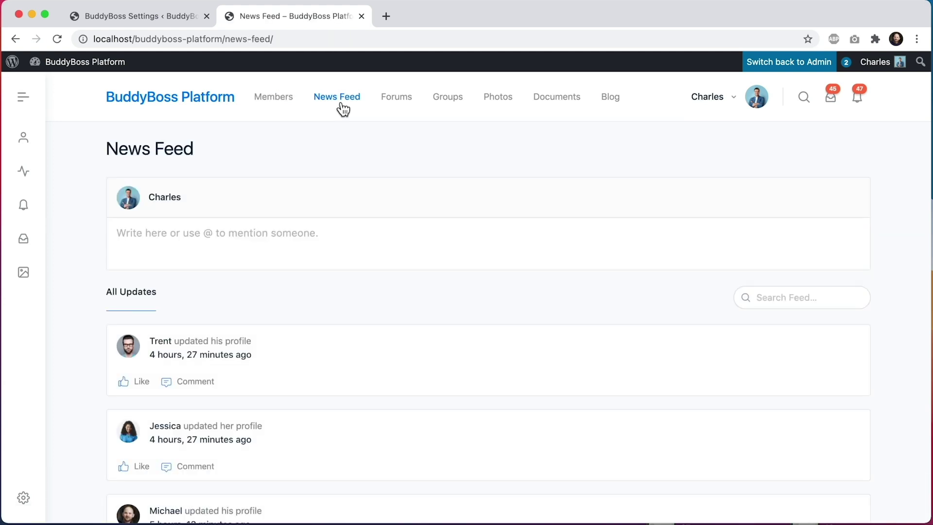
{"action": "left_click", "coordinate": [196, 248]}
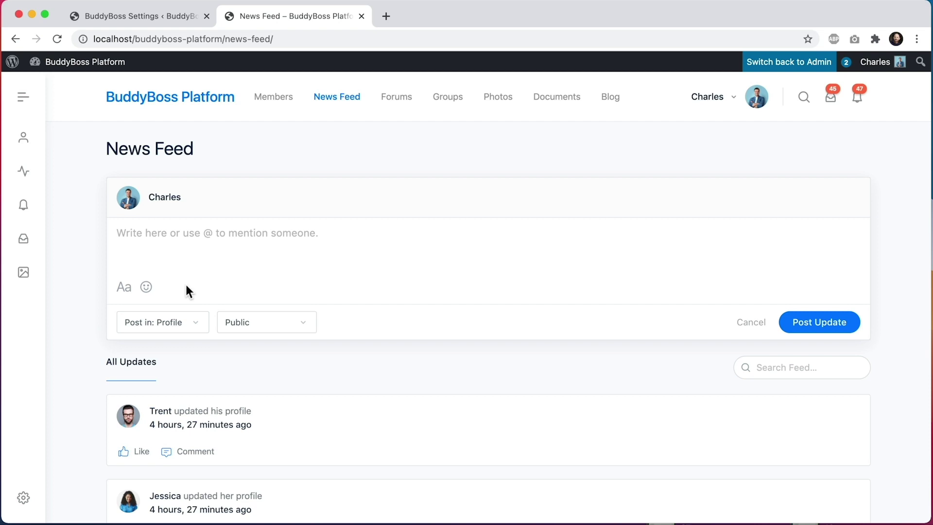
{"action": "left_click", "coordinate": [503, 103]}
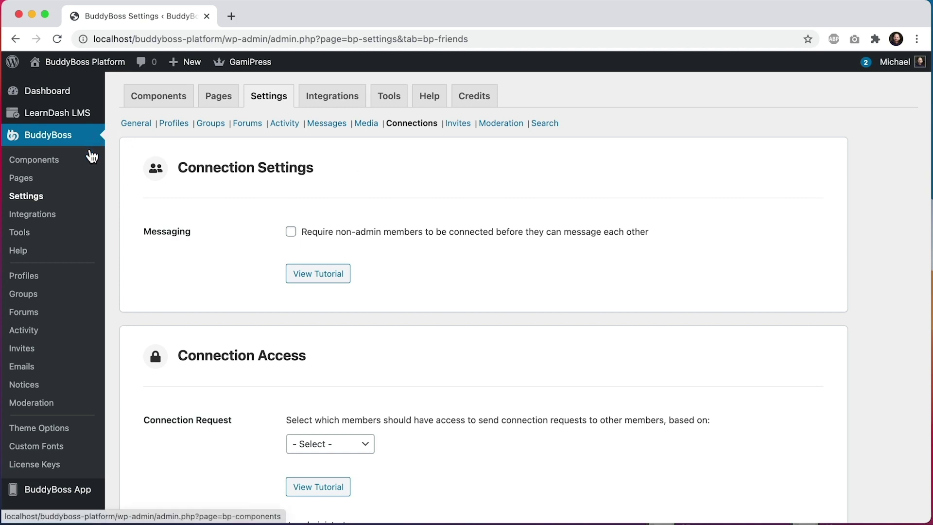
- Base Connection Request access on Membership, with LearnDash LMS as the membership type
{"action": "scroll", "coordinate": [456, 206], "scroll_direction": "down", "scroll_amount": 5}
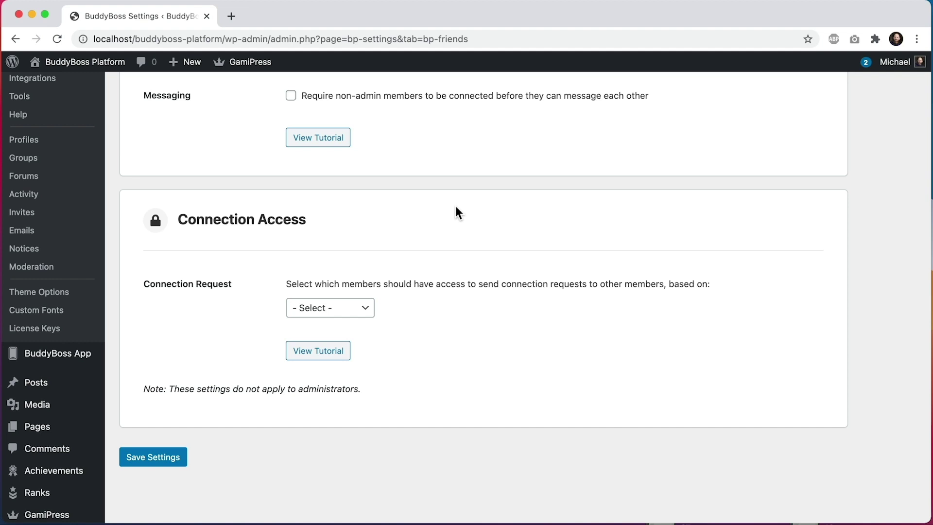
{"action": "left_click", "coordinate": [359, 310]}
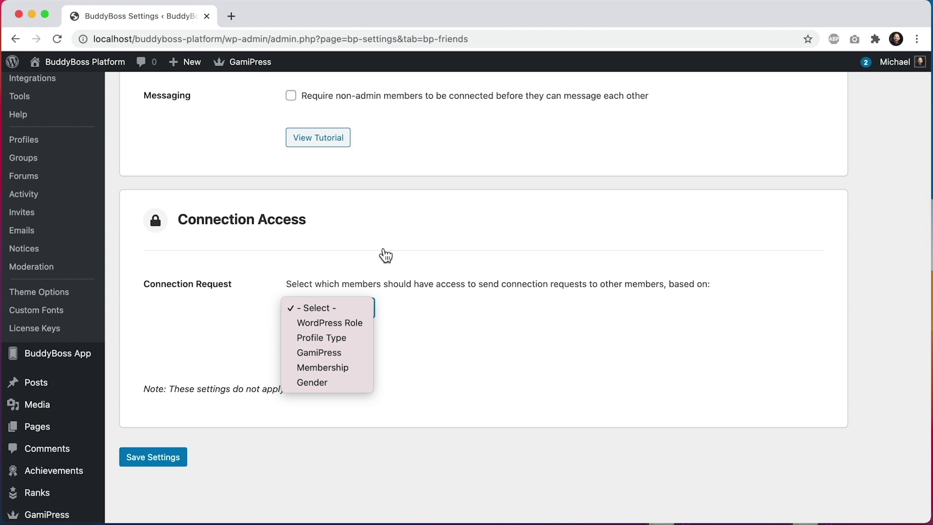
{"action": "left_click", "coordinate": [346, 368]}
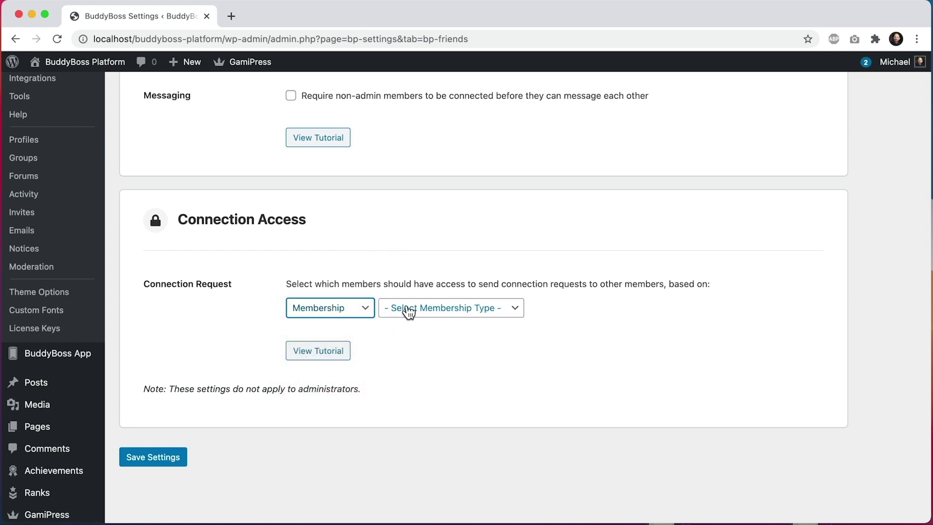
{"action": "left_click", "coordinate": [408, 311]}
{"action": "left_click", "coordinate": [410, 325]}
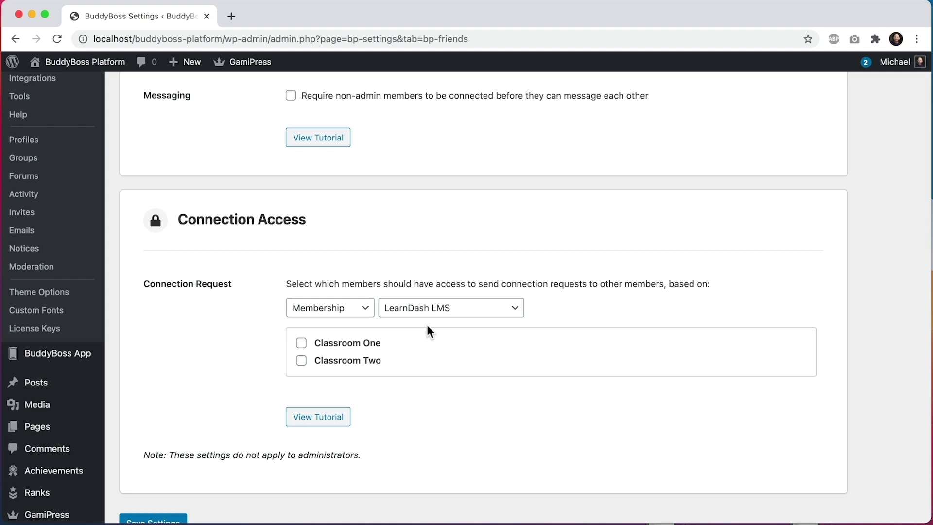
{"action": "left_click", "coordinate": [430, 315]}
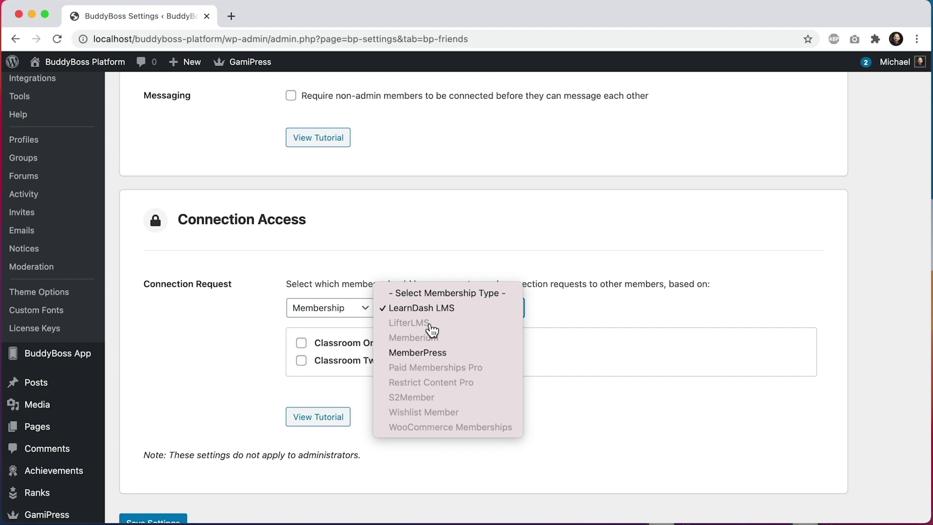
{"action": "left_click", "coordinate": [544, 313]}
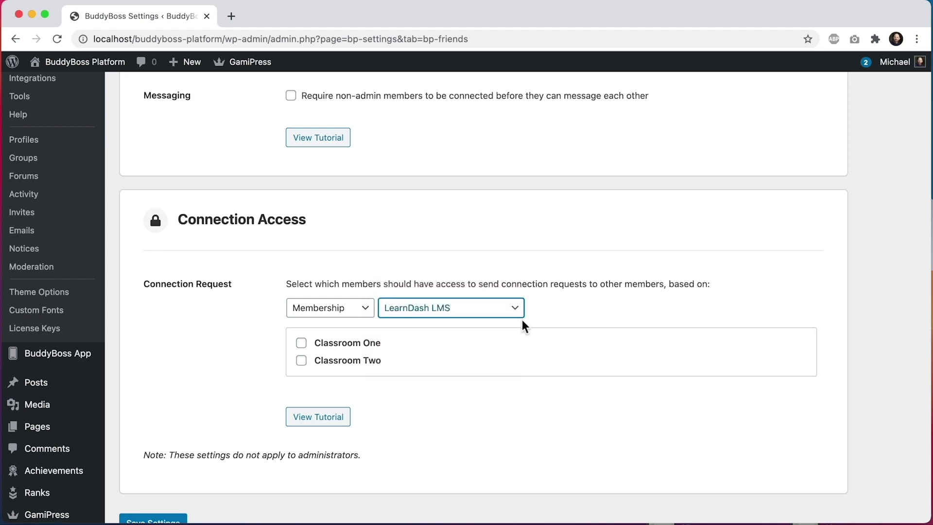
- Let Classroom One and Classroom Two each connect only with members of their own classroom
{"action": "left_click", "coordinate": [308, 343]}
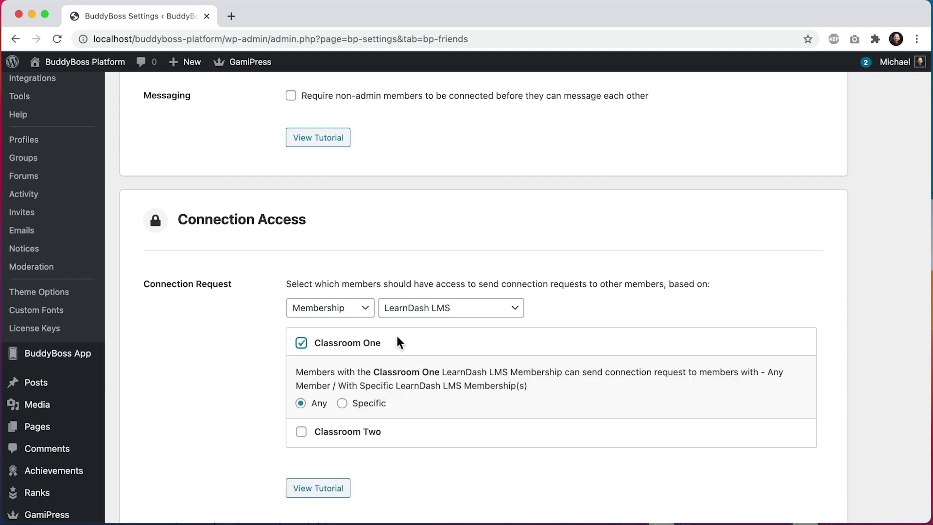
{"action": "left_click", "coordinate": [343, 403]}
{"action": "scroll", "coordinate": [346, 407], "scroll_direction": "down", "scroll_amount": 1}
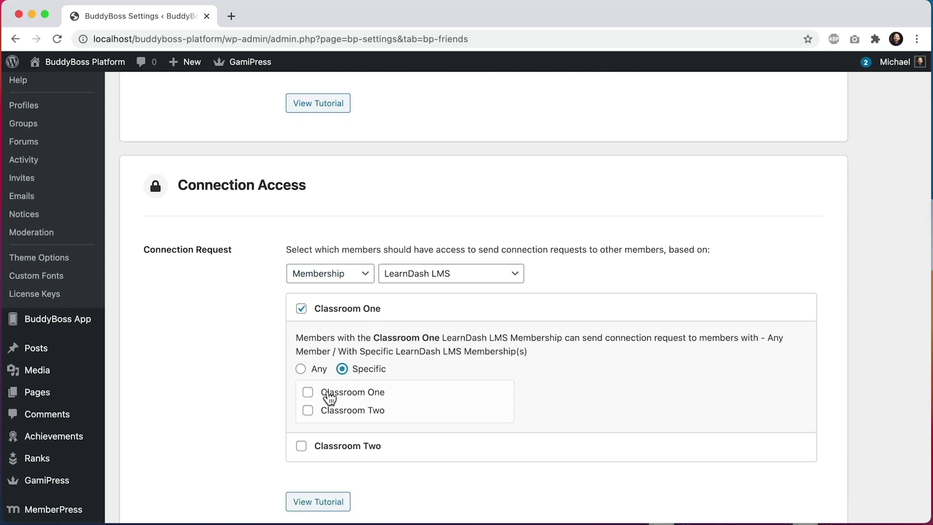
{"action": "left_click", "coordinate": [308, 392]}
{"action": "scroll", "coordinate": [285, 401], "scroll_direction": "down", "scroll_amount": 2}
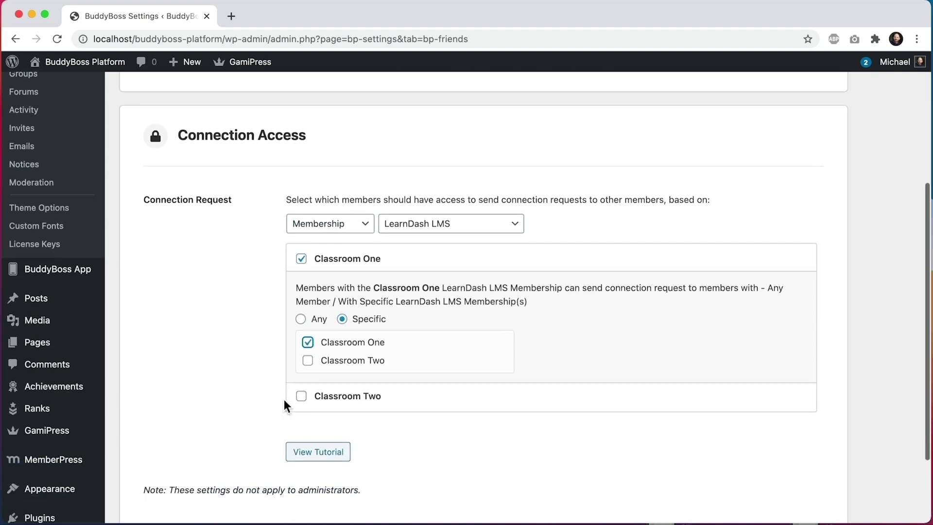
{"action": "left_click", "coordinate": [302, 383]}
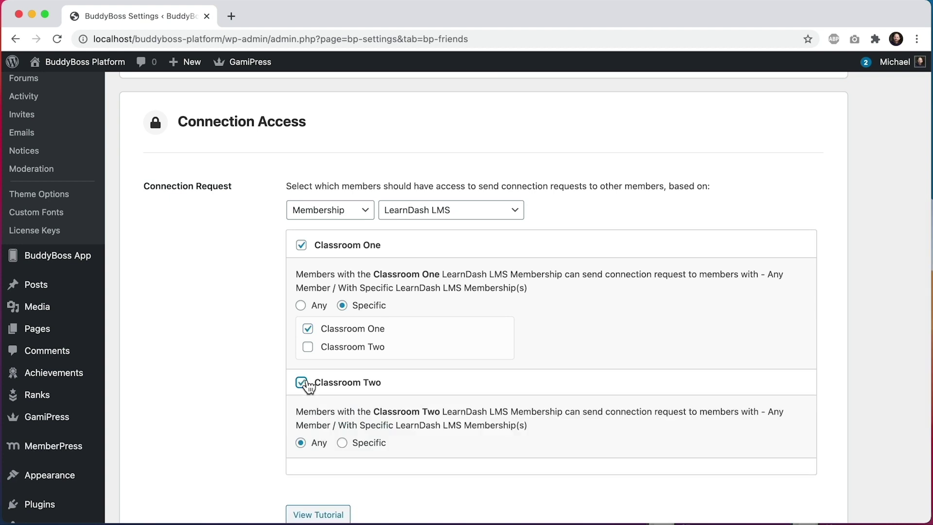
{"action": "left_click", "coordinate": [343, 442]}
{"action": "scroll", "coordinate": [348, 443], "scroll_direction": "down", "scroll_amount": 3}
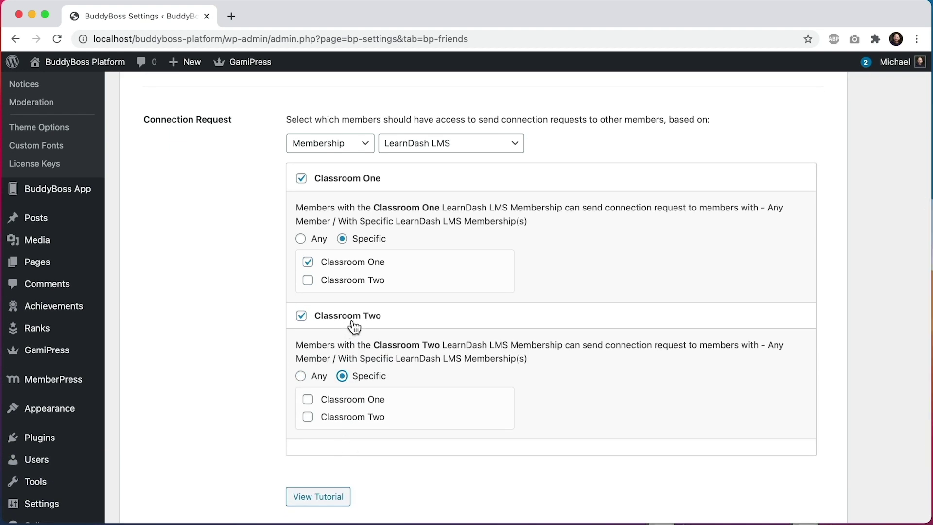
{"action": "left_click", "coordinate": [308, 417]}
{"action": "scroll", "coordinate": [223, 381], "scroll_direction": "up", "scroll_amount": 10}
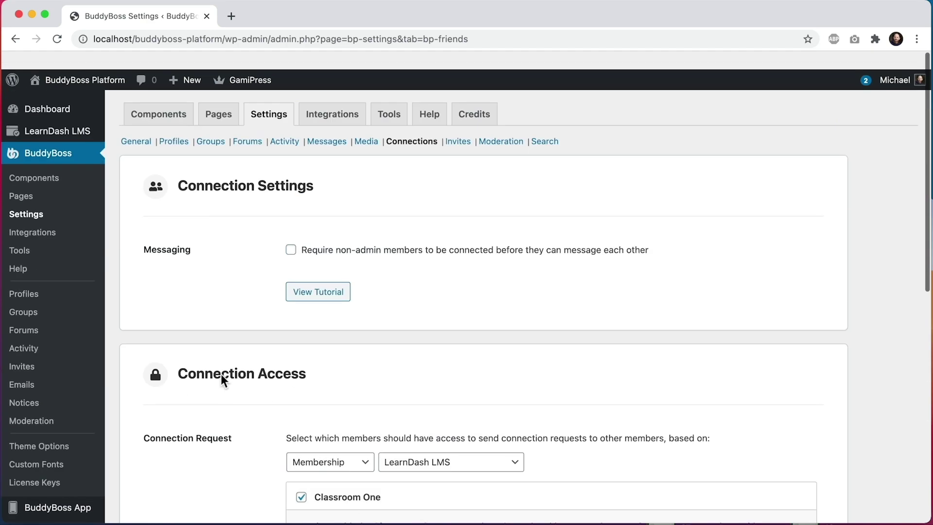
- Check the LearnDash groups list in a separate tab, then save the connection access settings
{"action": "mouse_move", "coordinate": [75, 128]}
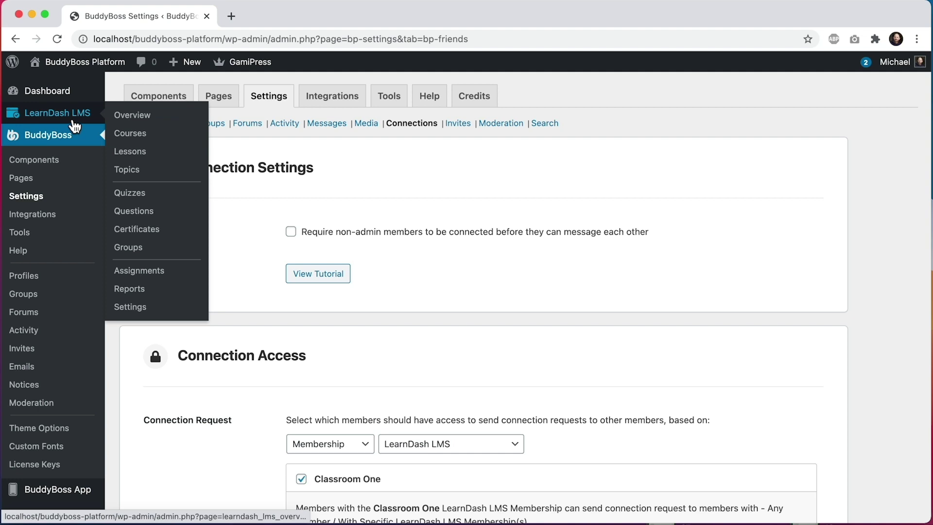
{"action": "left_click", "coordinate": [133, 247], "text": "super"}
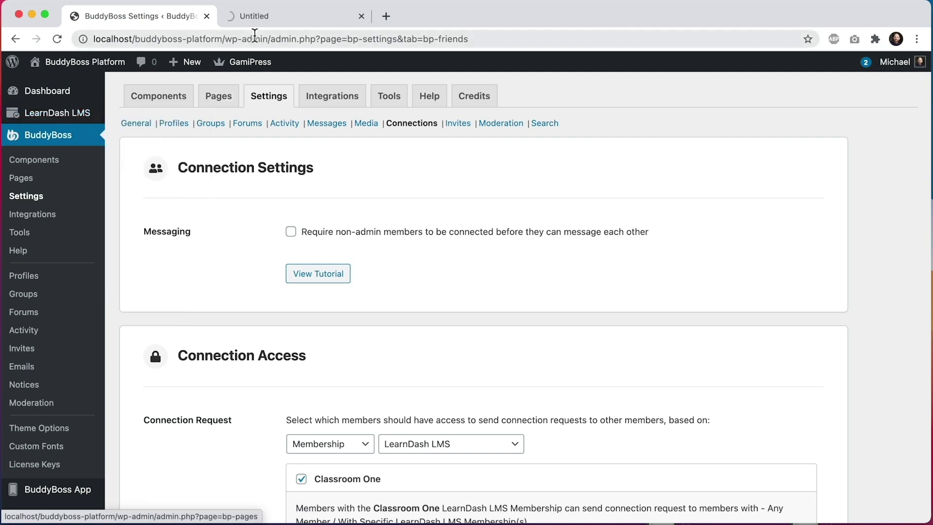
{"action": "left_click", "coordinate": [262, 21]}
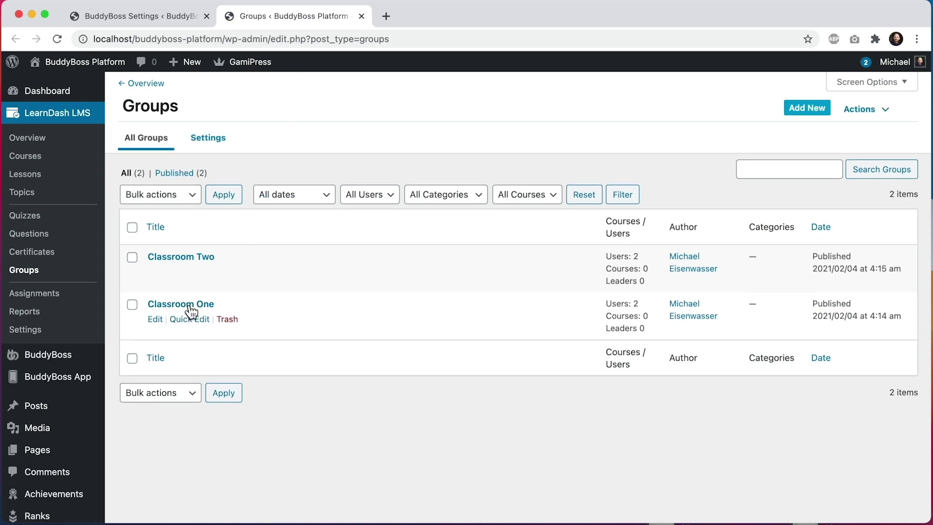
{"action": "left_click", "coordinate": [361, 16]}
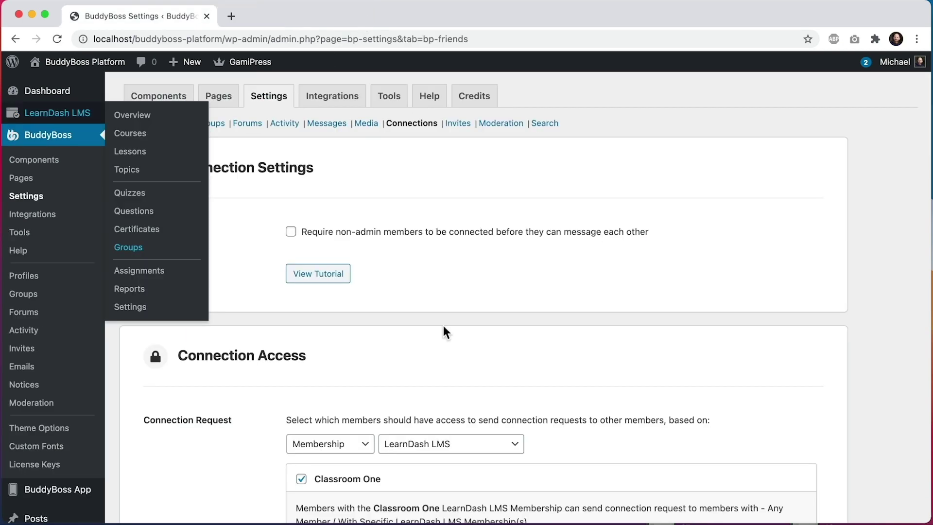
{"action": "scroll", "coordinate": [443, 325], "scroll_direction": "down", "scroll_amount": 10}
{"action": "left_click", "coordinate": [160, 489]}
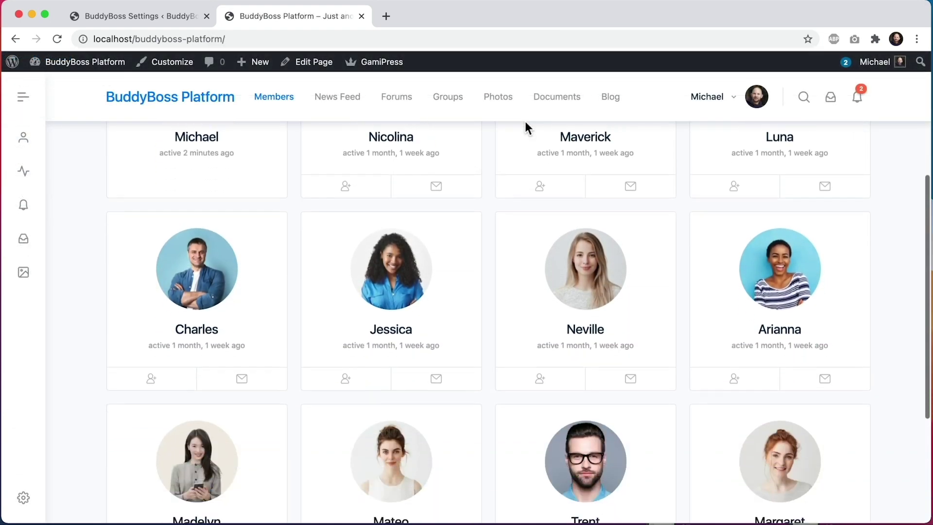
- View the site as a test member and confirm one member's profile offers no Connect option
{"action": "scroll", "coordinate": [525, 127], "scroll_direction": "down", "scroll_amount": 1}
{"action": "left_click", "coordinate": [408, 229]}
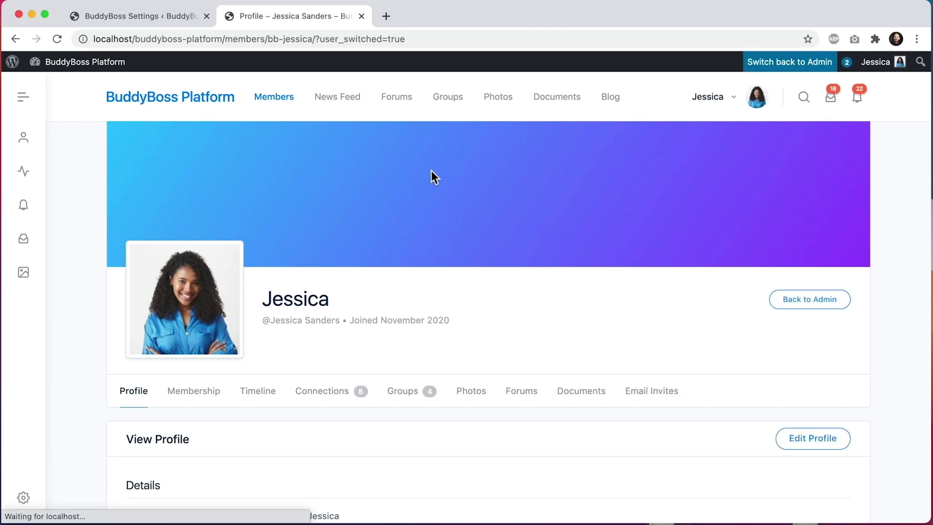
{"action": "left_click", "coordinate": [274, 98]}
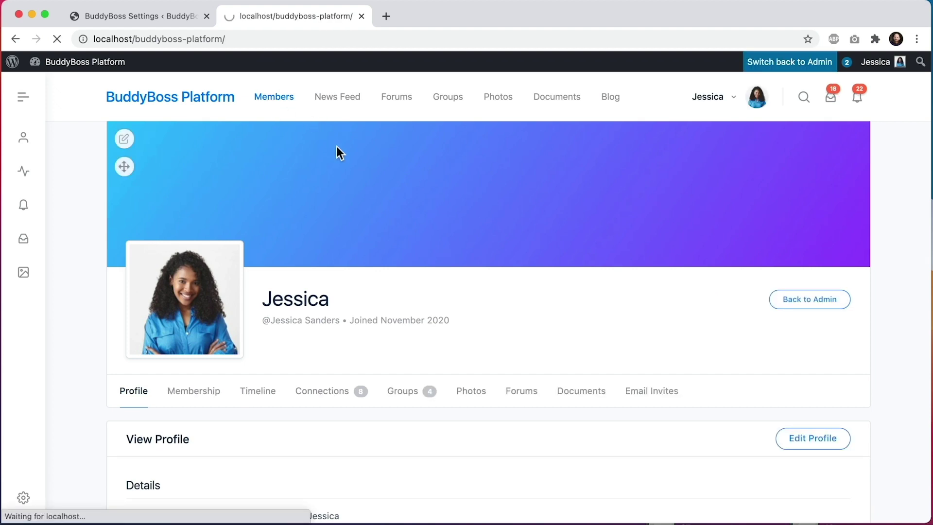
{"action": "left_click", "coordinate": [582, 304], "text": "super"}
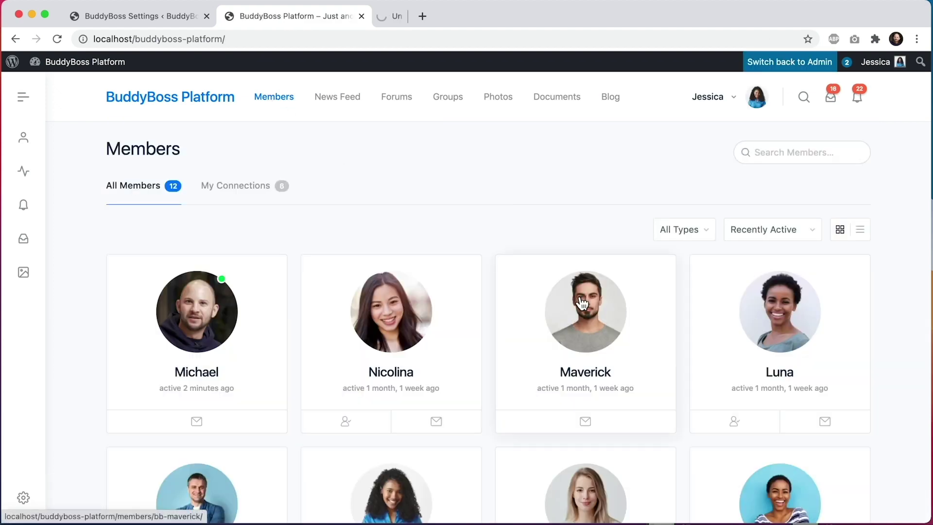
{"action": "left_click", "coordinate": [436, 16]}
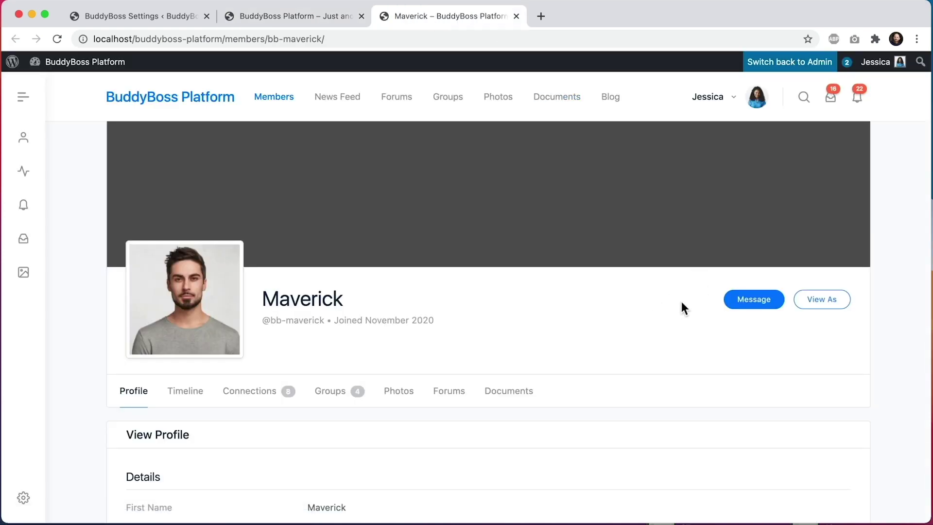
{"action": "key", "text": "super+w"}
- Open another member's profile and send them a connection request
{"action": "scroll", "coordinate": [578, 316], "scroll_direction": "down", "scroll_amount": 6}
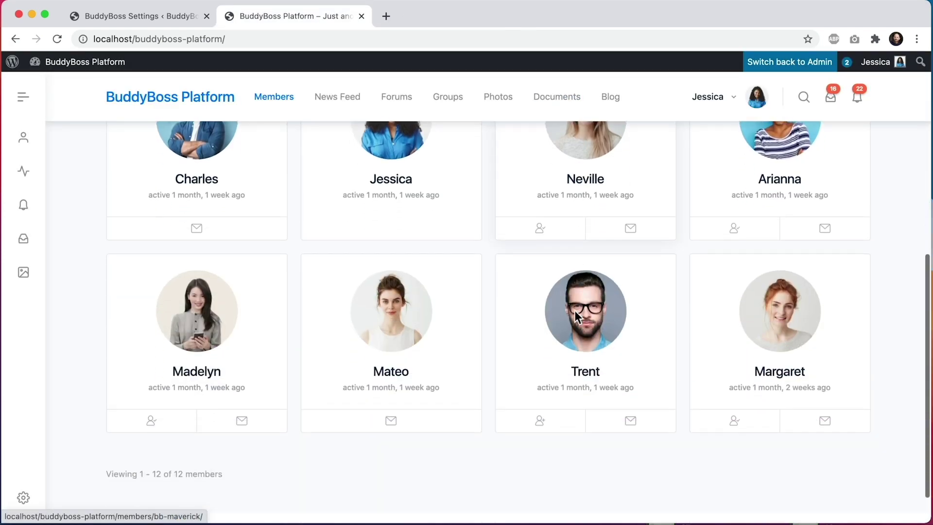
{"action": "left_click", "coordinate": [593, 316], "text": "super"}
{"action": "left_click", "coordinate": [451, 17]}
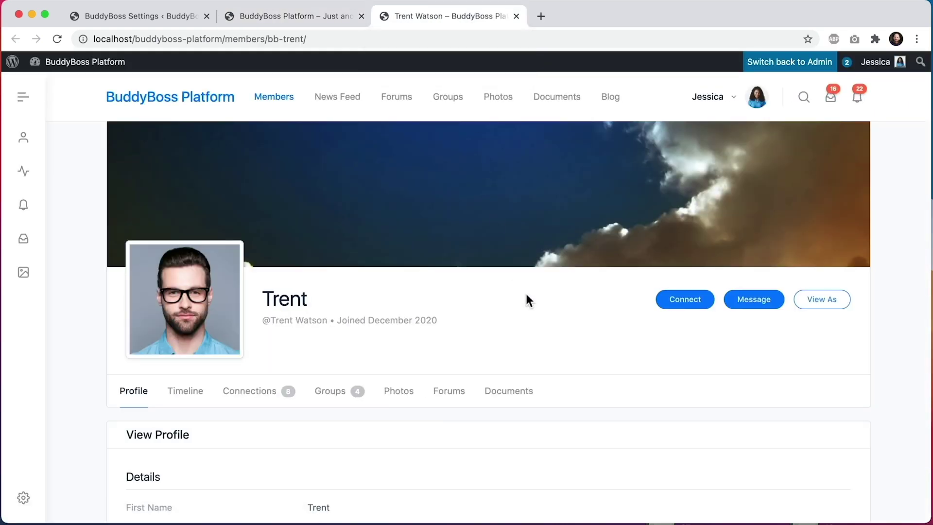
{"action": "left_click", "coordinate": [673, 308]}
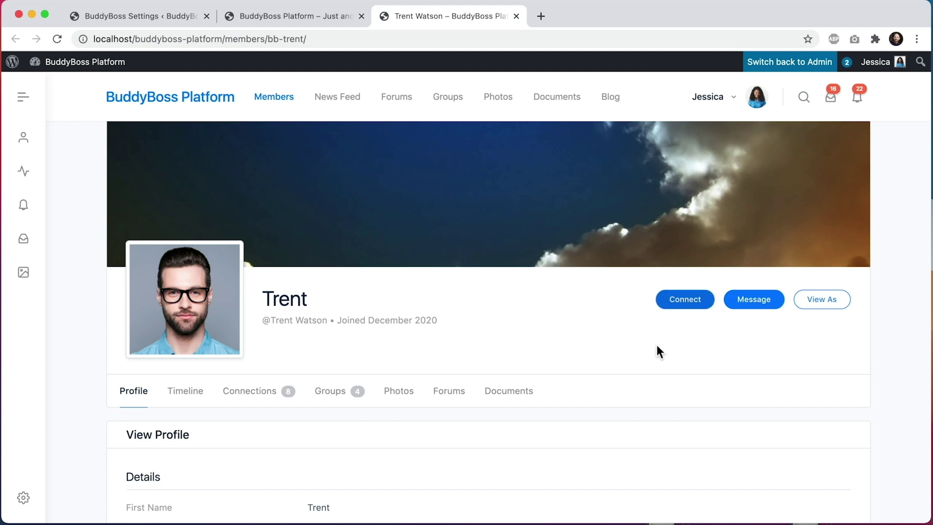